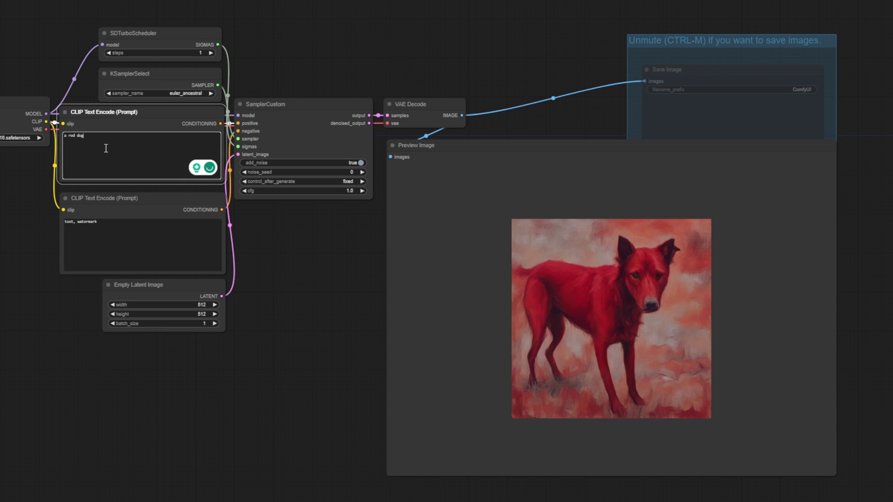
Extend the prompt with 'dog sitting in a chair at a table inside a cafe in lisbon portuga'
{"action": "type", "text": "sitti"}
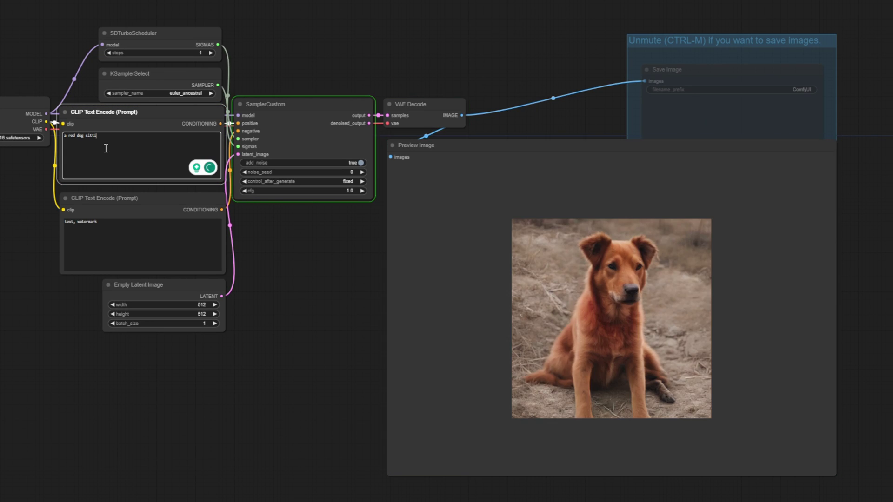
{"action": "type", "text": "ng in a c"}
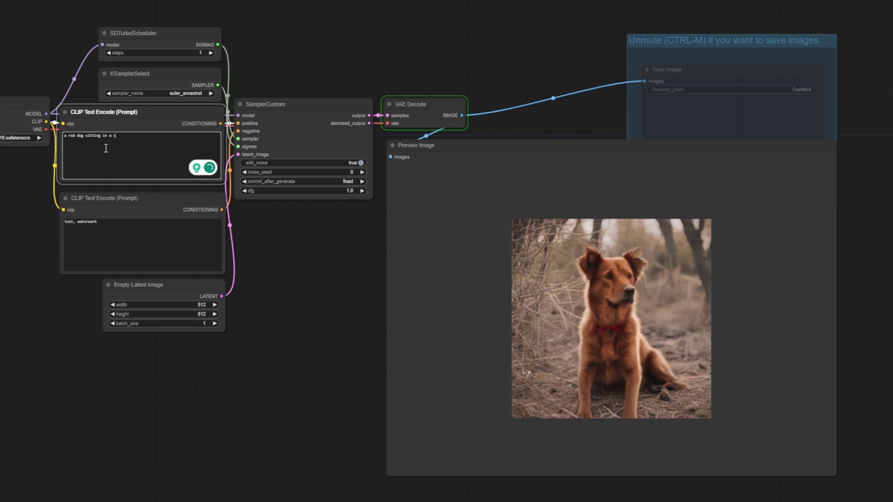
{"action": "type", "text": "hair"}
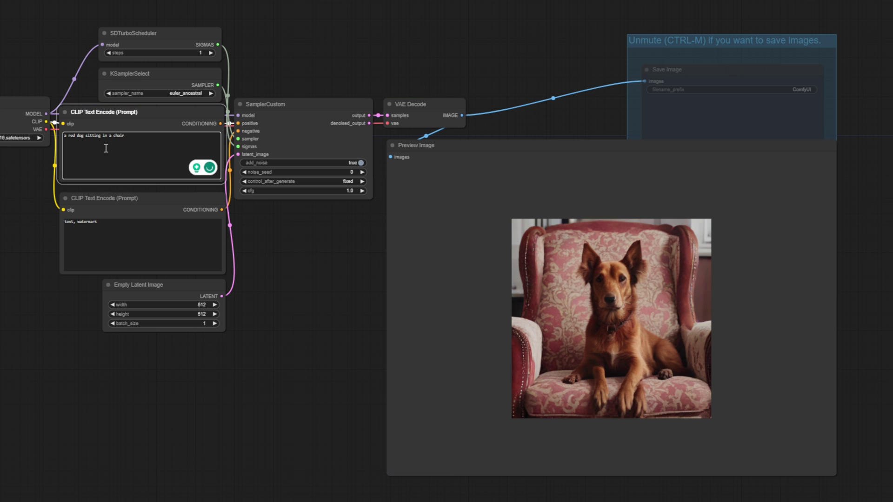
{"action": "type", "text": " at a"}
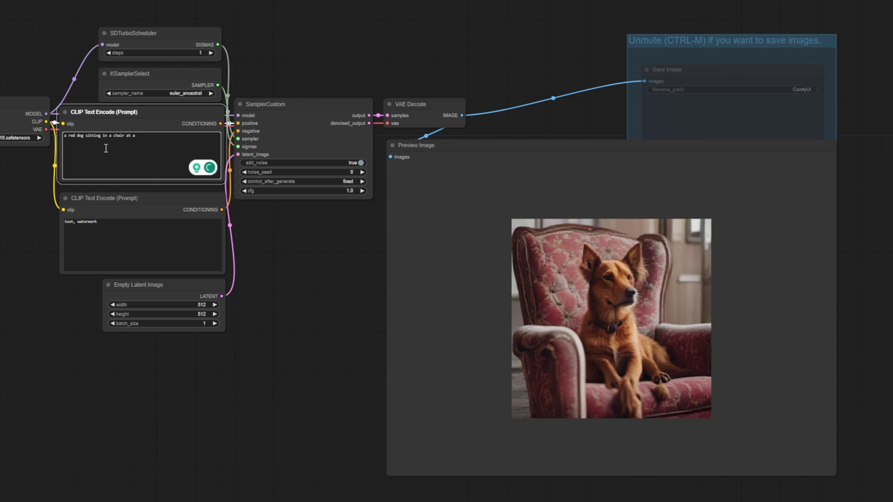
{"action": "type", "text": " table"}
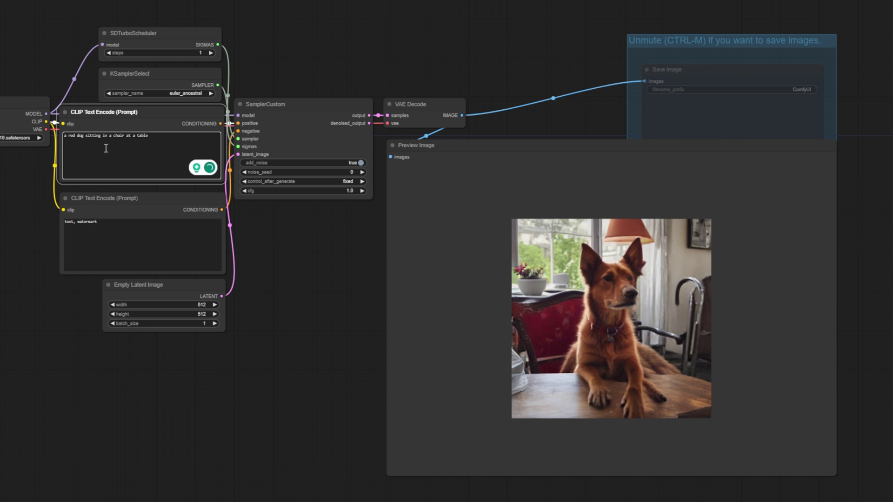
{"action": "type", "text": " inside"}
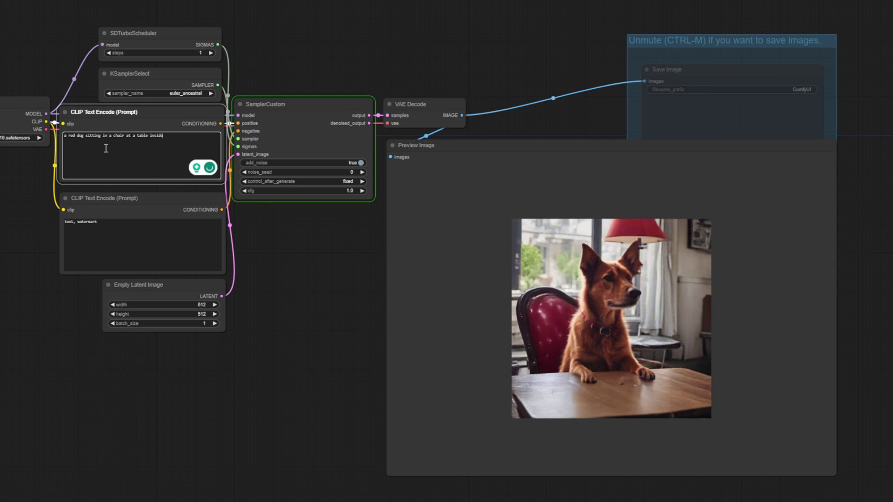
{"action": "type", "text": " cf a ca"}
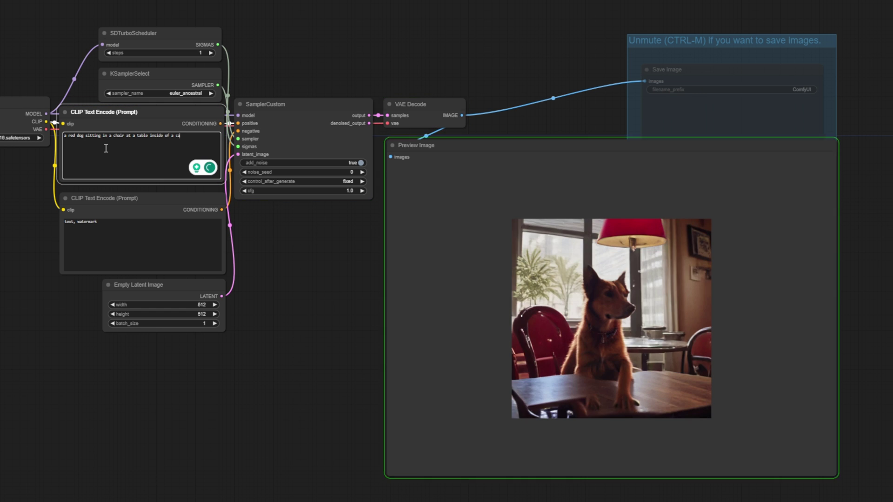
{"action": "type", "text": "fe"}
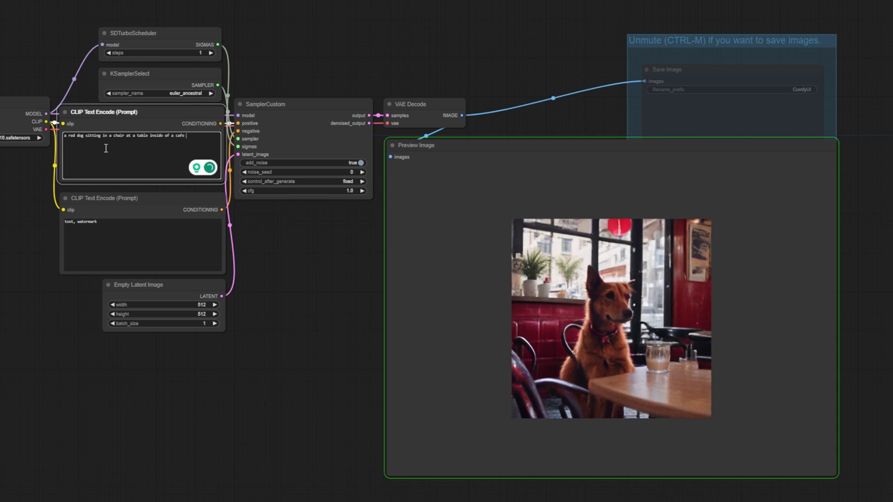
{"action": "type", "text": " in "}
{"action": "type", "text": "lisbon "}
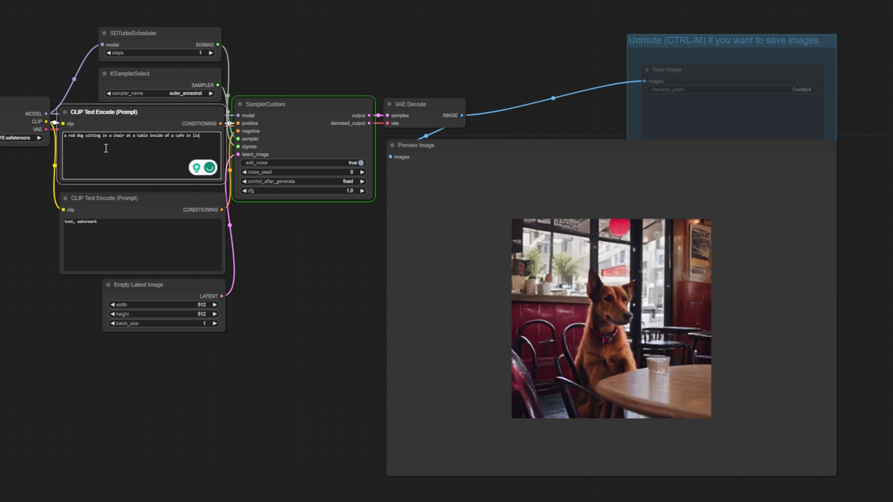
{"action": "type", "text": "portugal"}
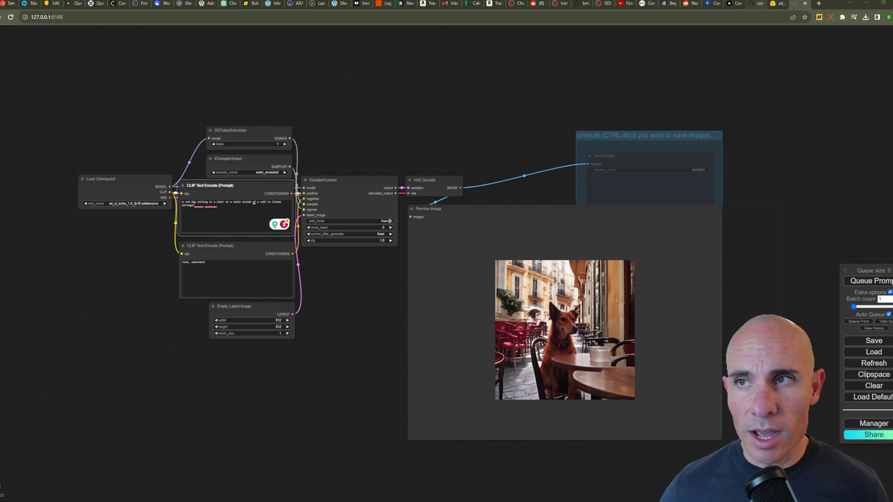
Go to the Installing ComfyUI section of the GitHub README and download the Windows portable build
{"action": "left_click", "coordinate": [754, 4]}
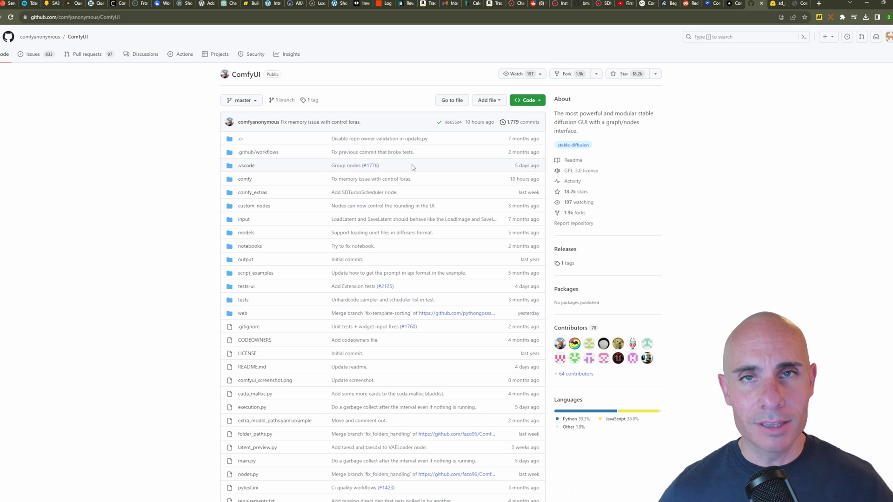
{"action": "scroll", "coordinate": [413, 167], "scroll_direction": "down", "scroll_amount": 15}
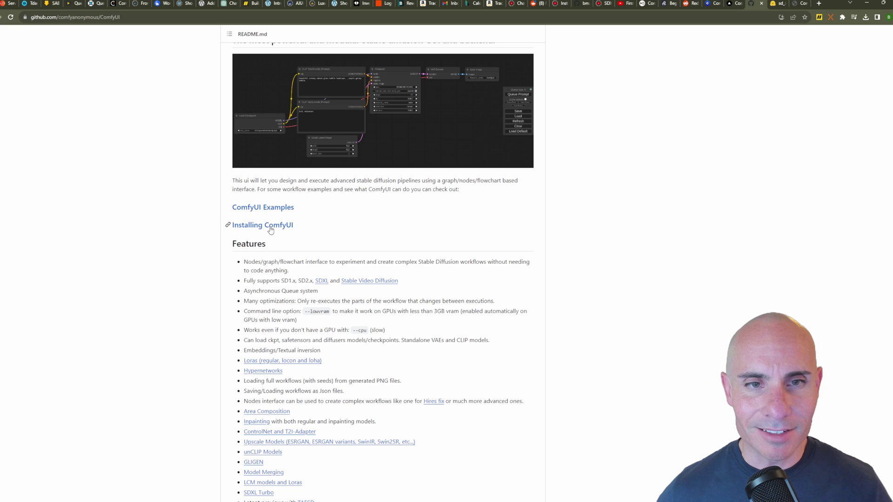
{"action": "left_click", "coordinate": [271, 226]}
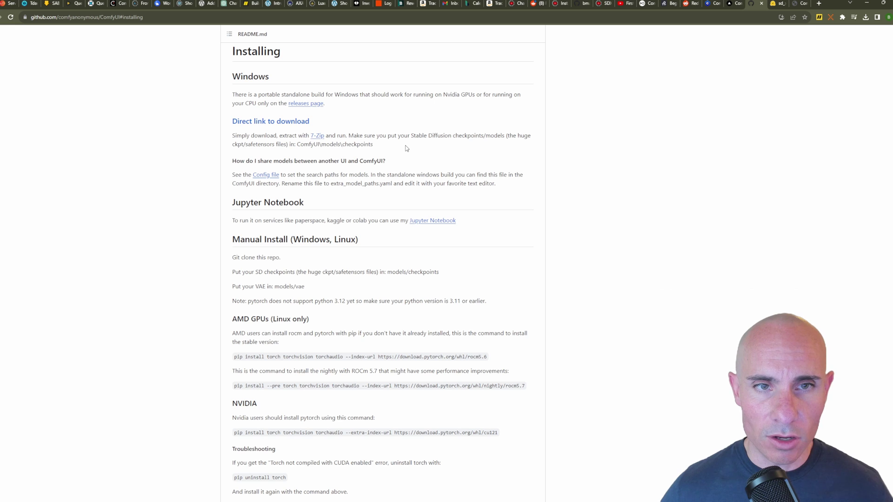
{"action": "left_click", "coordinate": [287, 124]}
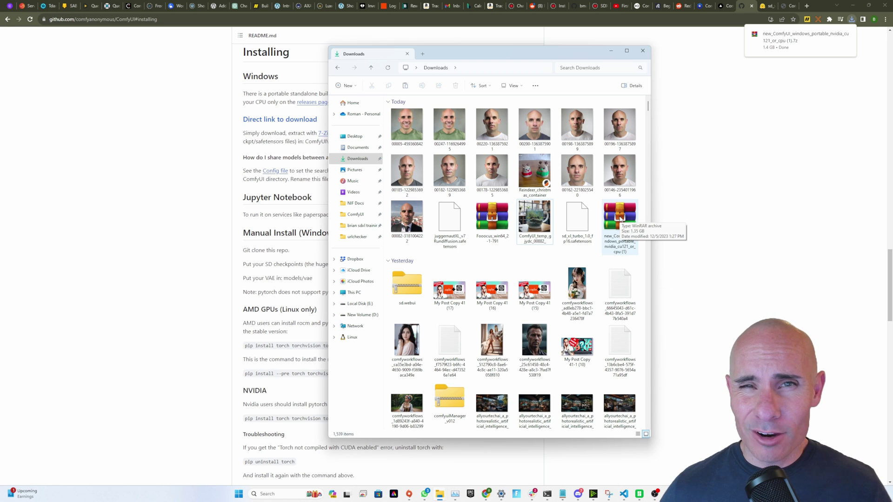
Open the downloaded ComfyUI .7z in WinRAR and extract it to New Volume (D:)
{"action": "double_click", "coordinate": [620, 218]}
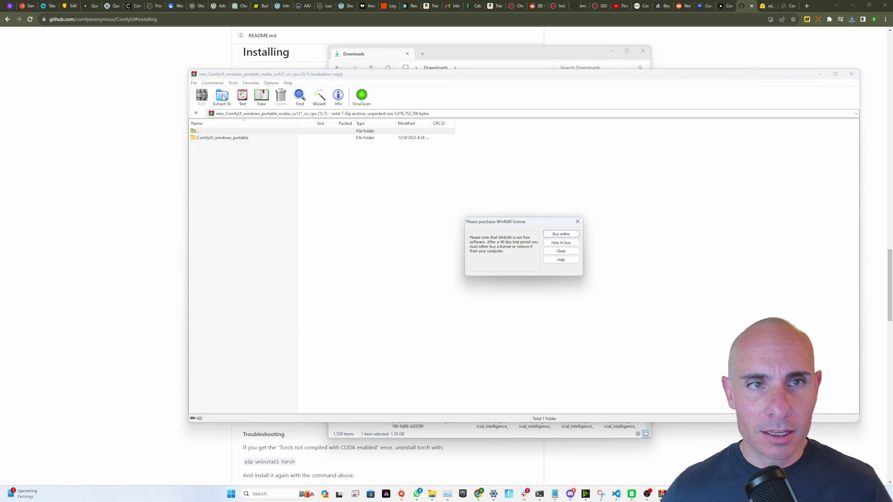
{"action": "left_click", "coordinate": [571, 256]}
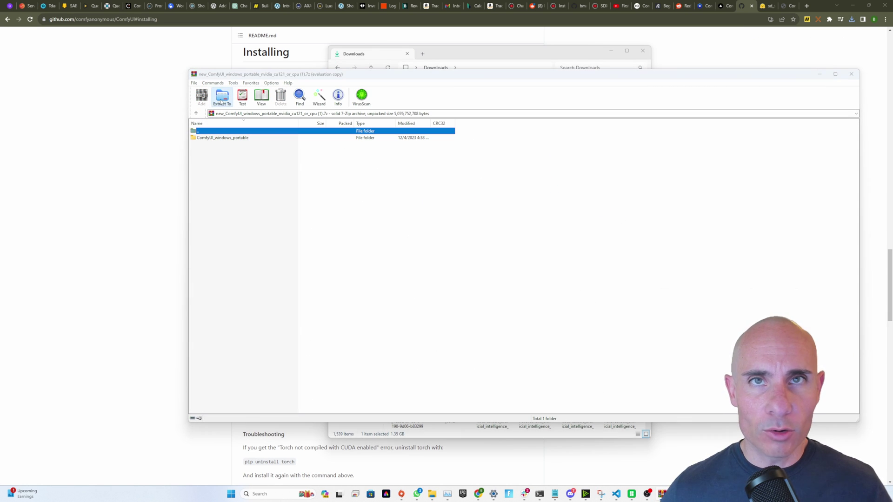
{"action": "left_click", "coordinate": [222, 96]}
{"action": "left_click_drag", "start_coordinate": [814, 198], "coordinate": [461, 94]}
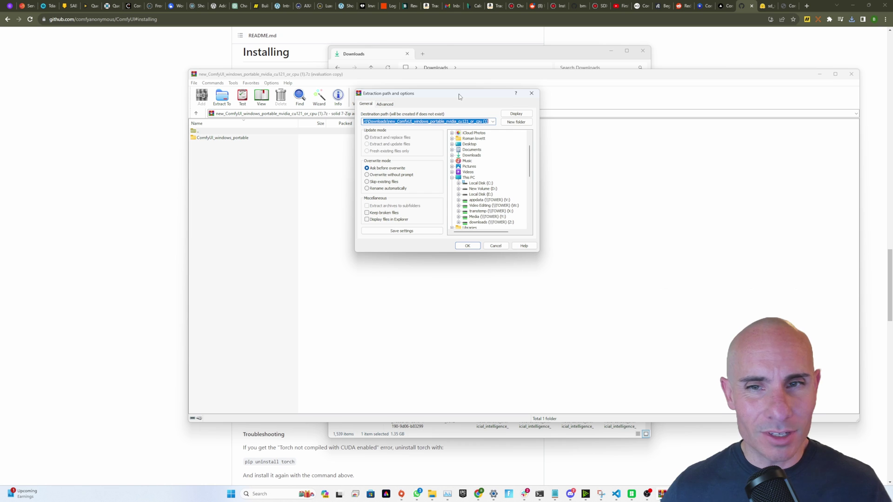
{"action": "left_click", "coordinate": [481, 195]}
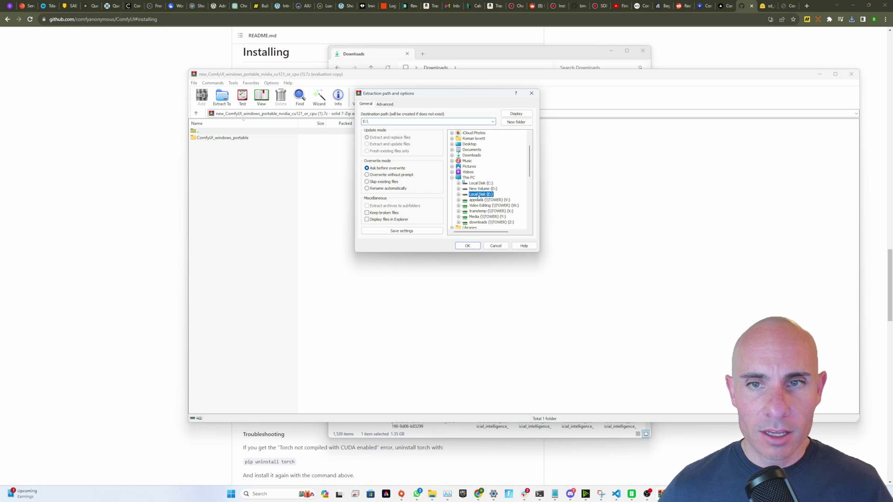
{"action": "left_click", "coordinate": [482, 189]}
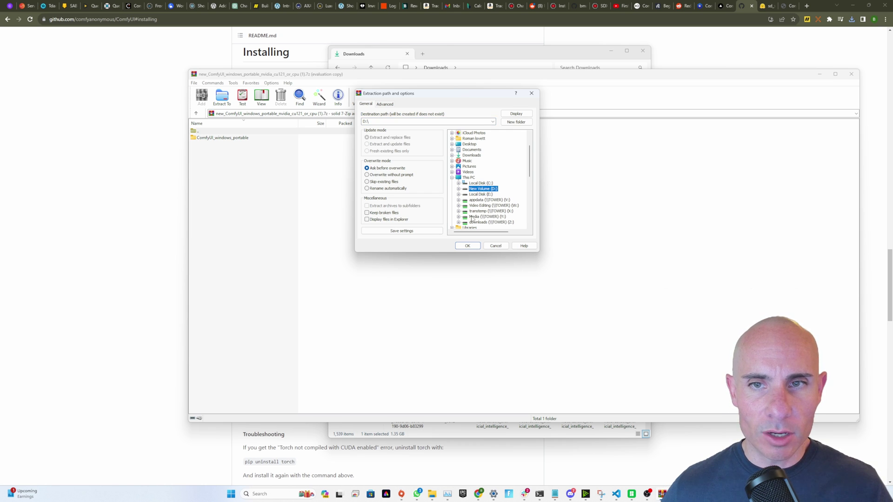
{"action": "left_click", "coordinate": [468, 247]}
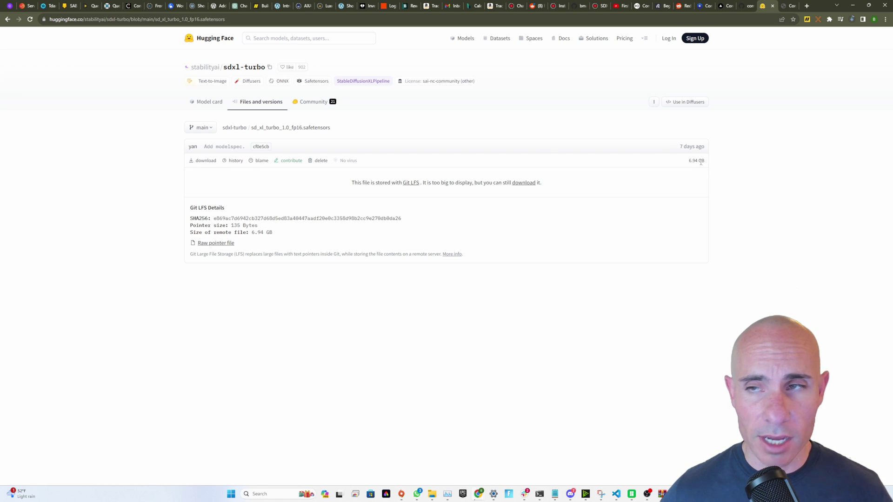
Check the 6.94 GB sd_xl_turbo_1.0_fp16.safetensors size, then open File Explorer on D:
{"action": "left_click_drag", "start_coordinate": [705, 163], "coordinate": [672, 162]}
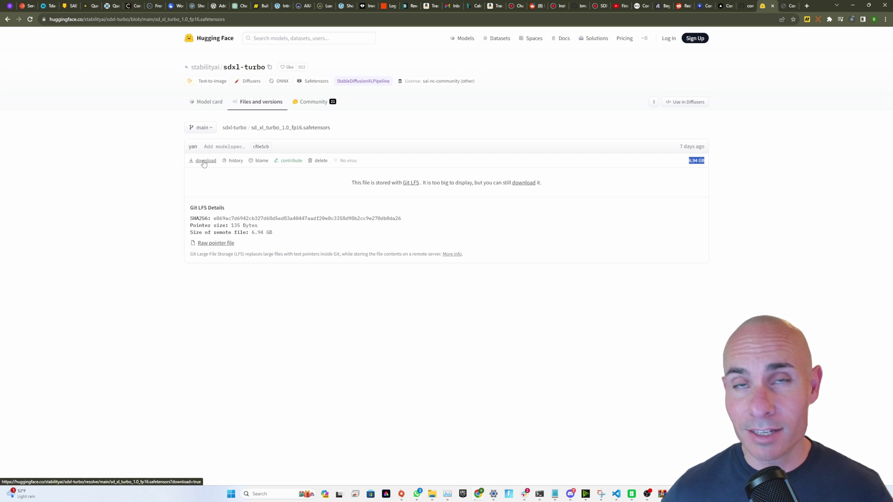
{"action": "key", "text": "super+e"}
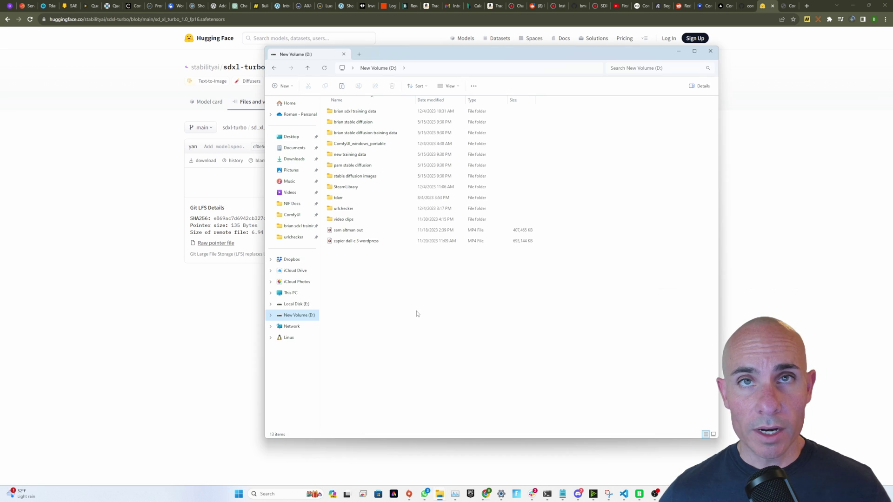
Run run_nvidia_gpu inside ComfyUI_windows_portable to start the ComfyUI server
{"action": "double_click", "coordinate": [368, 145]}
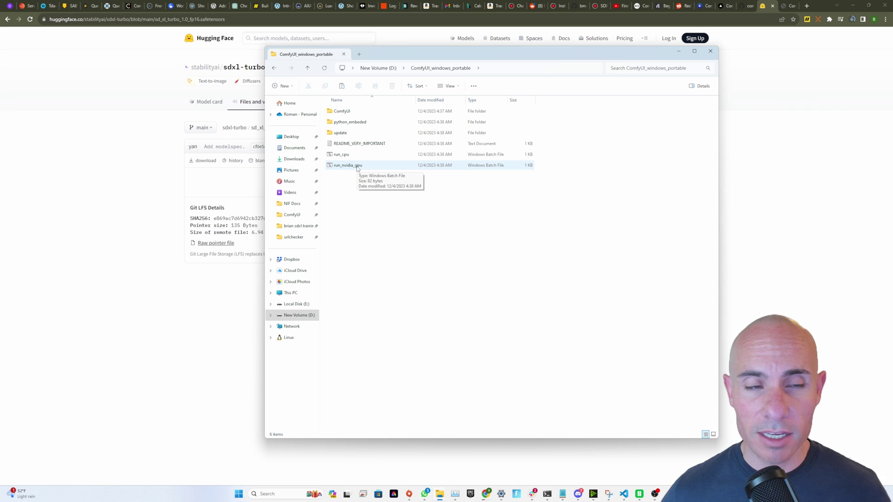
{"action": "left_click", "coordinate": [344, 167]}
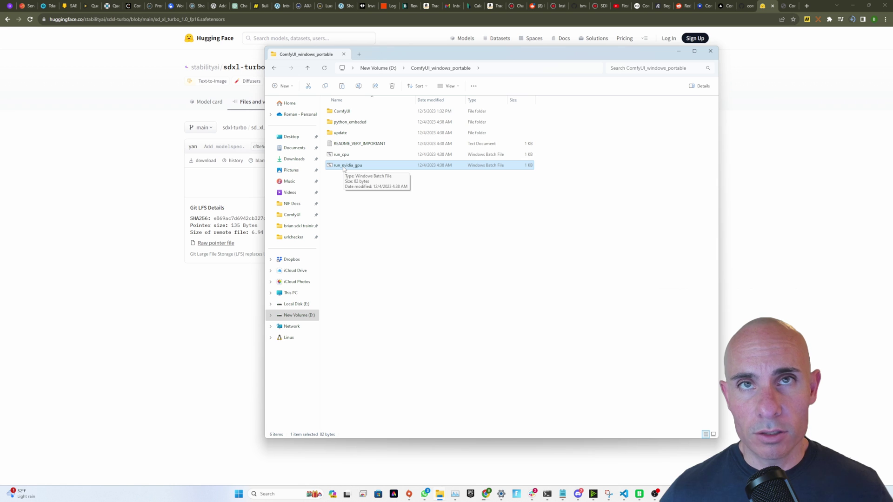
{"action": "double_click", "coordinate": [344, 166]}
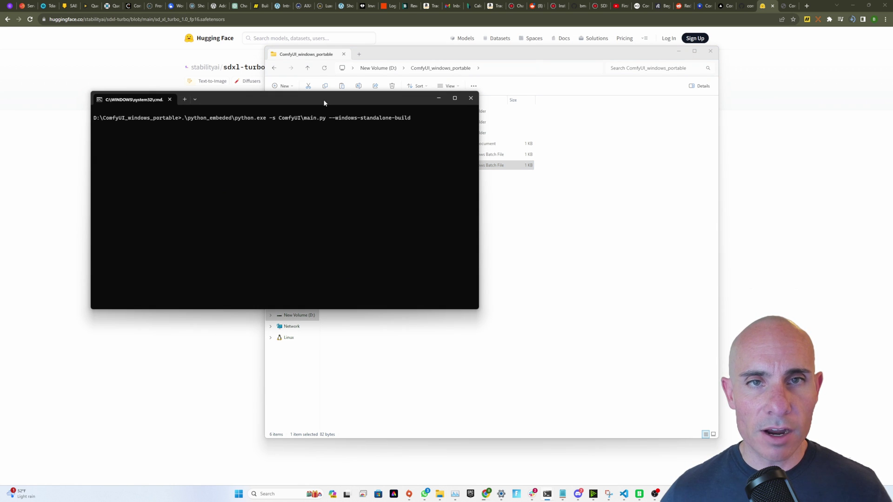
Close the duplicate 127.0.0.1:8188 ComfyUI browser tab
{"action": "left_click_drag", "start_coordinate": [325, 102], "coordinate": [453, 118]}
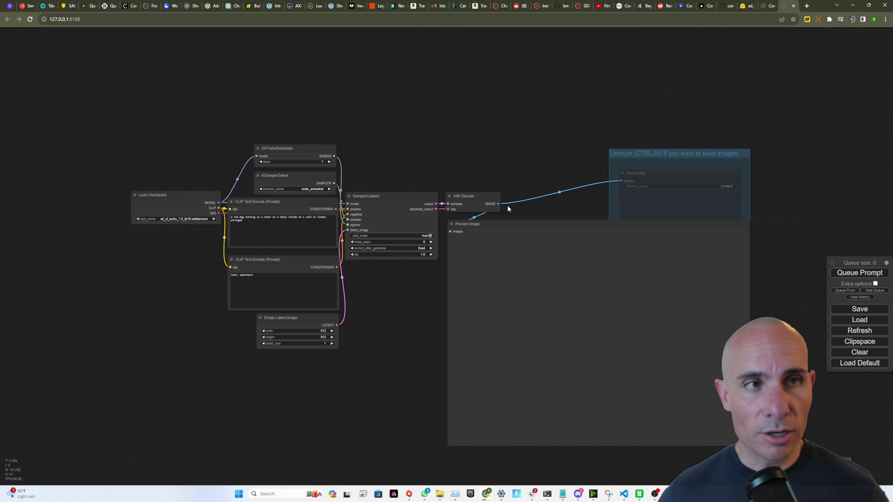
{"action": "left_click", "coordinate": [44, 21]}
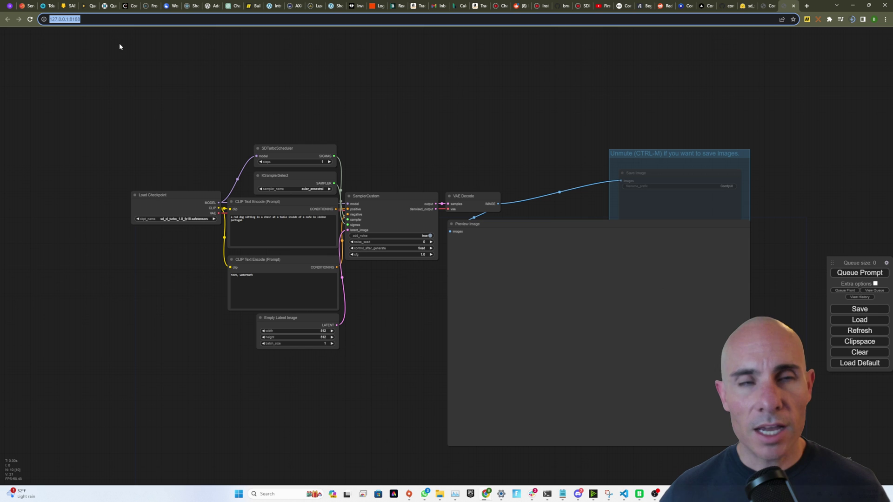
{"action": "left_click", "coordinate": [793, 5]}
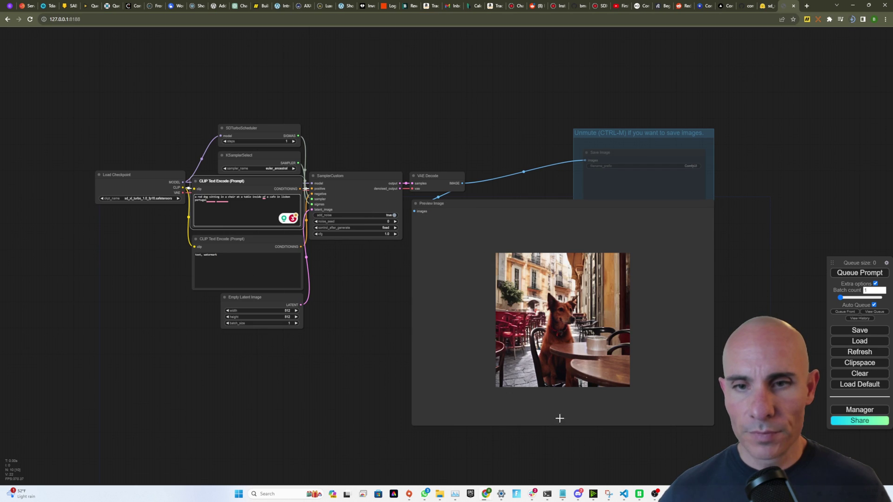
Close the ComfyUI server console window to stop the server
{"action": "mouse_move", "coordinate": [547, 494]}
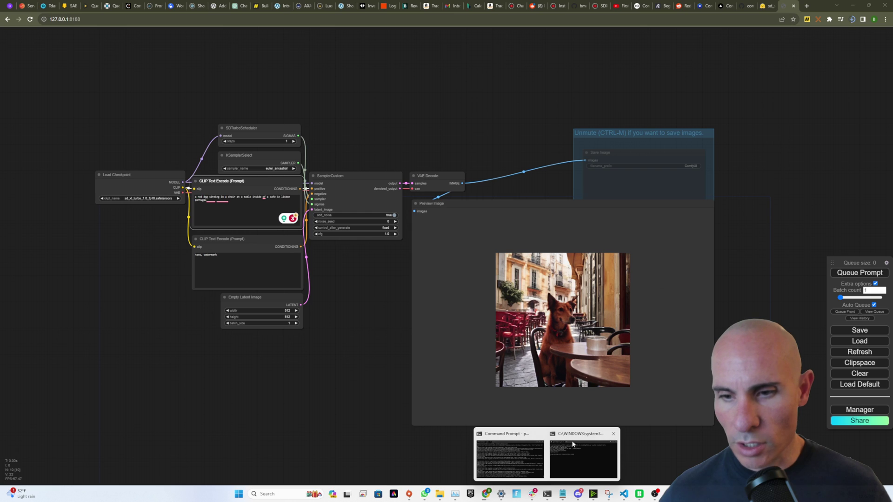
{"action": "left_click", "coordinate": [583, 456]}
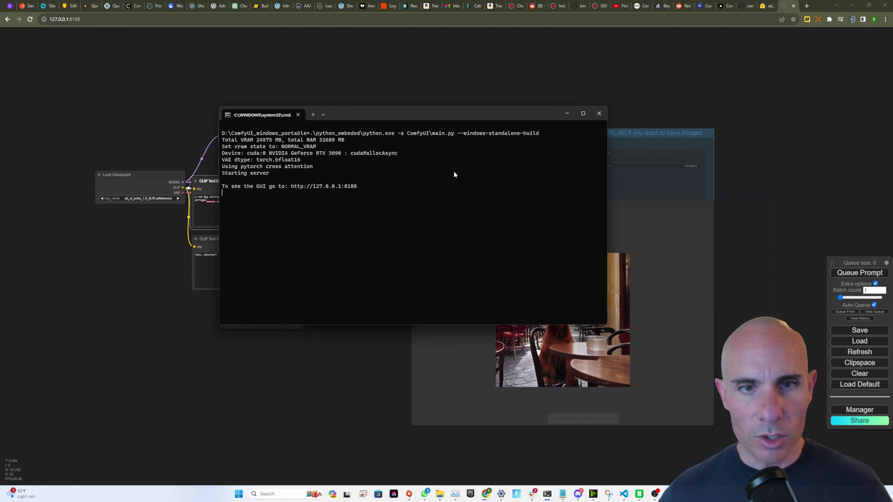
{"action": "left_click", "coordinate": [599, 115]}
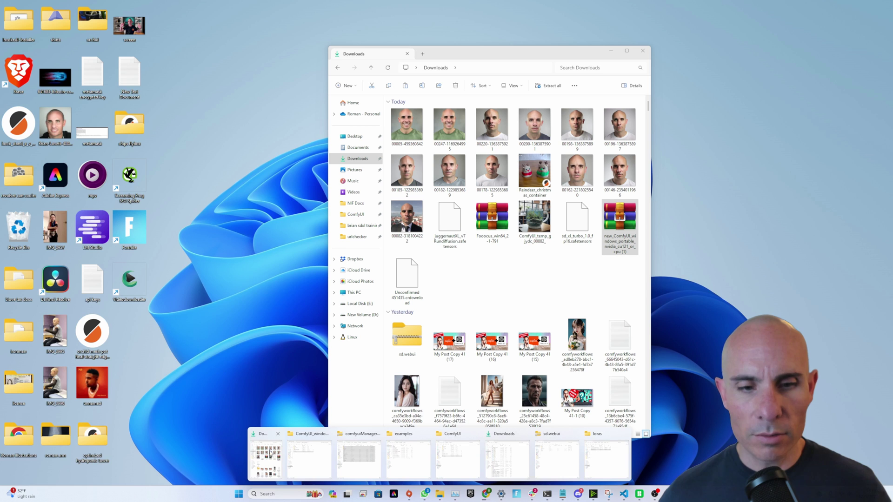
Copy sd_xl_turbo_1.0_fp16.safetensors from Downloads into D:\ComfyUI_windows_portable\ComfyUI\models\checkpoints
{"action": "left_click", "coordinate": [277, 452]}
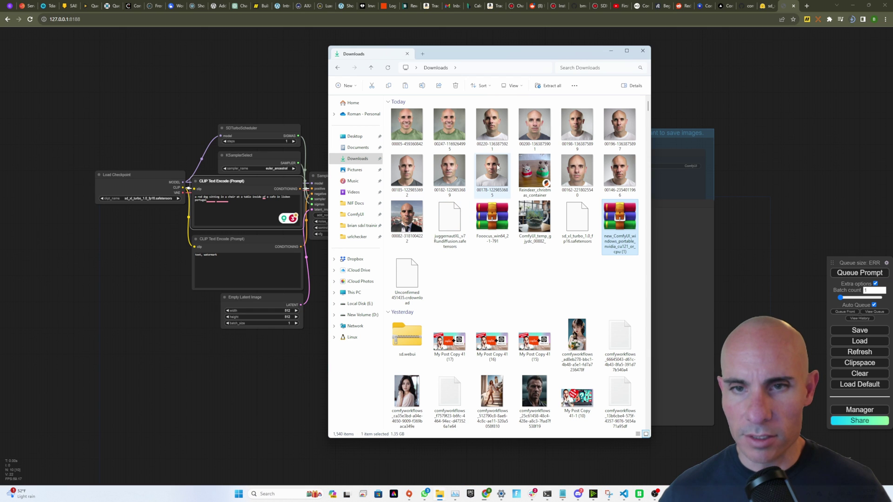
{"action": "right_click", "coordinate": [580, 223]}
{"action": "left_click", "coordinate": [603, 231]}
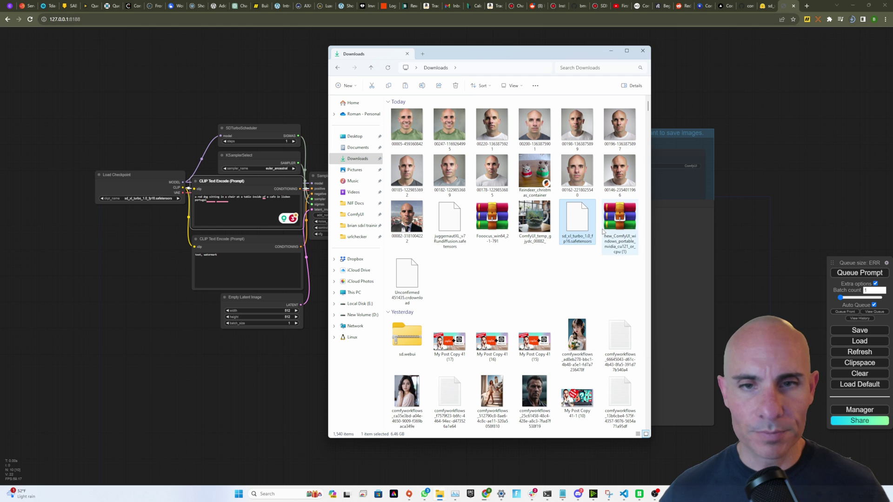
{"action": "left_click", "coordinate": [357, 215]}
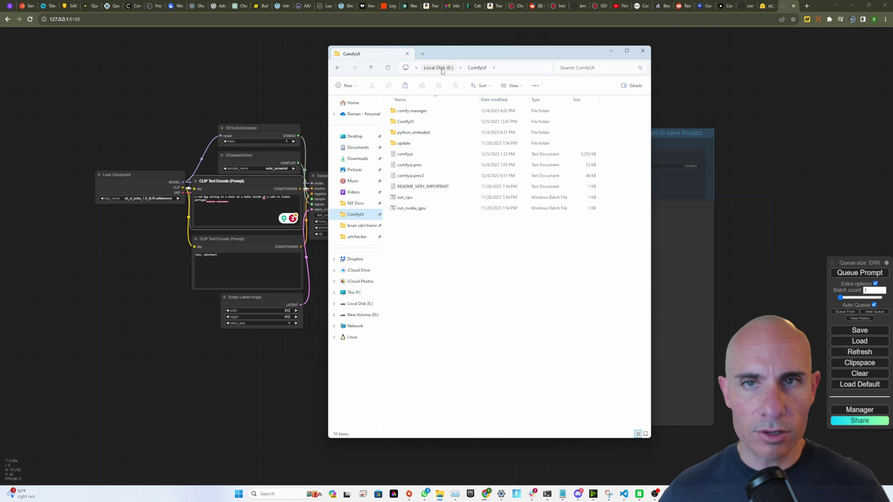
{"action": "left_click", "coordinate": [439, 68]}
{"action": "left_click", "coordinate": [356, 317]}
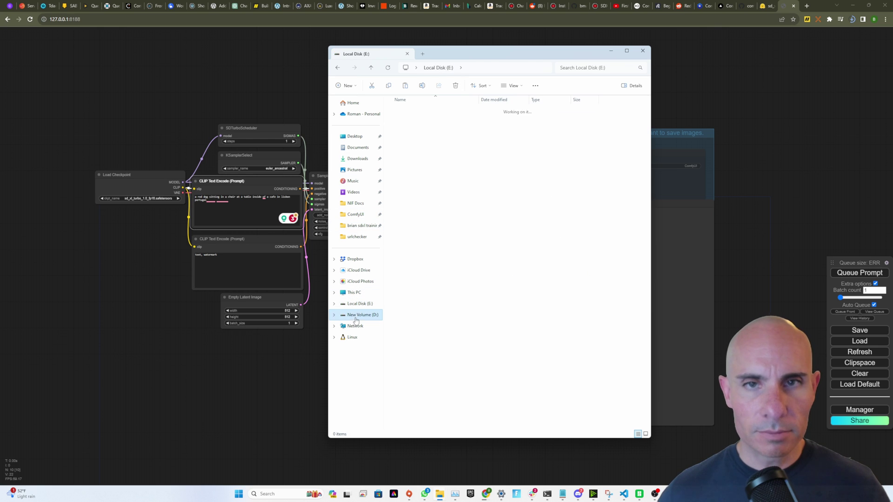
{"action": "double_click", "coordinate": [401, 111]}
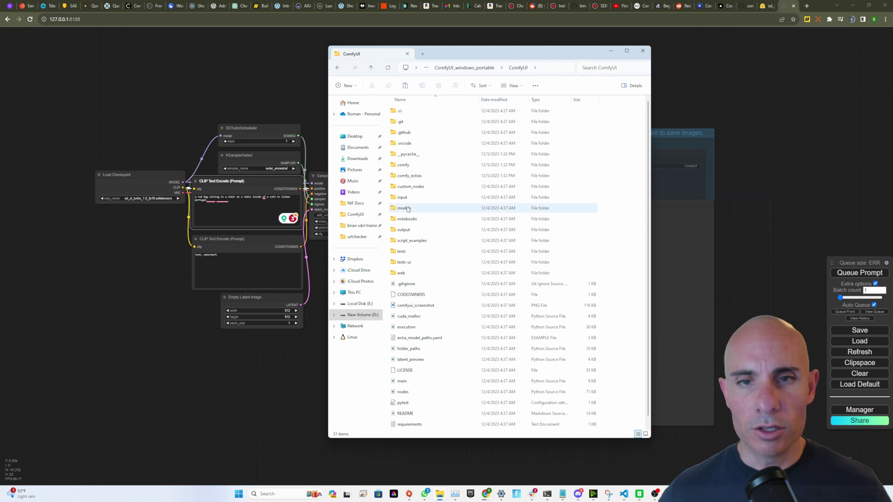
{"action": "double_click", "coordinate": [404, 209]}
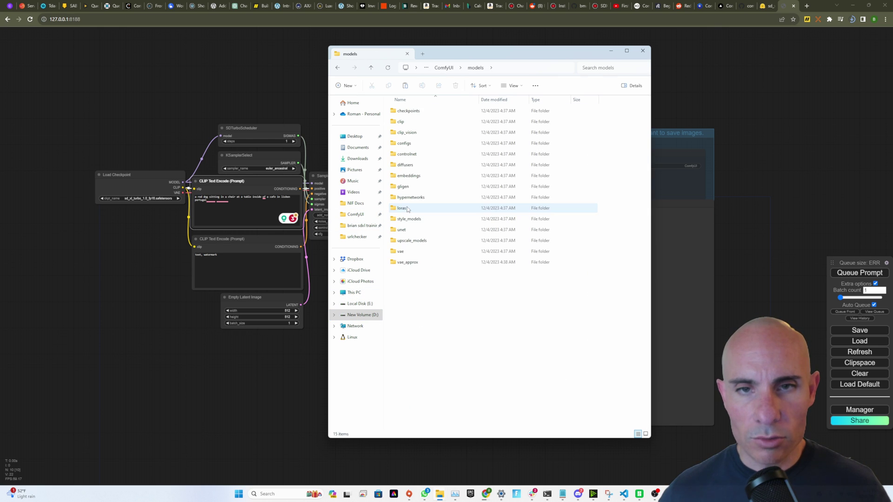
{"action": "double_click", "coordinate": [408, 111]}
{"action": "key", "text": "ctrl+v"}
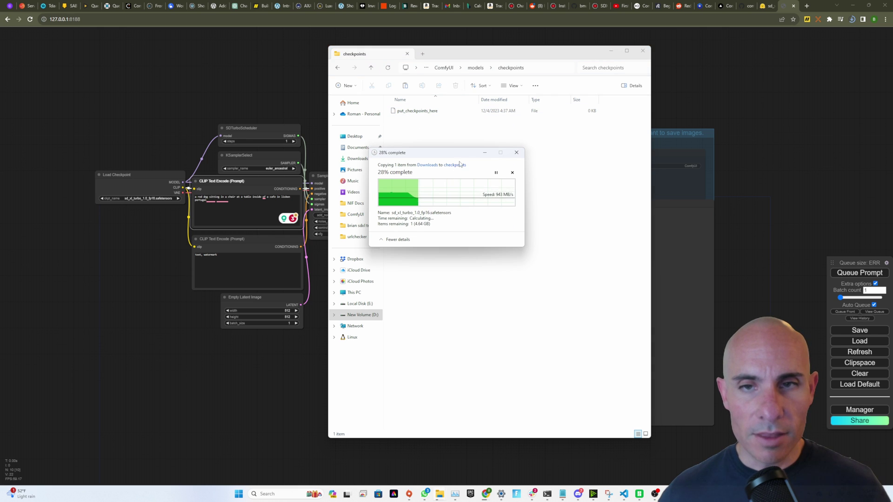
Relaunch ComfyUI with run_nvidia_gpu from ComfyUI_windows_portable
{"action": "left_click", "coordinate": [444, 68]}
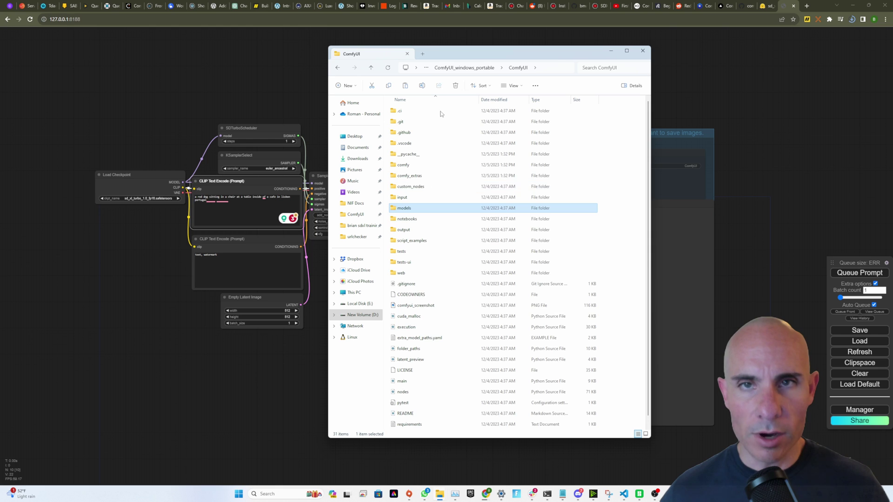
{"action": "left_click", "coordinate": [452, 68]}
{"action": "left_click", "coordinate": [411, 166]}
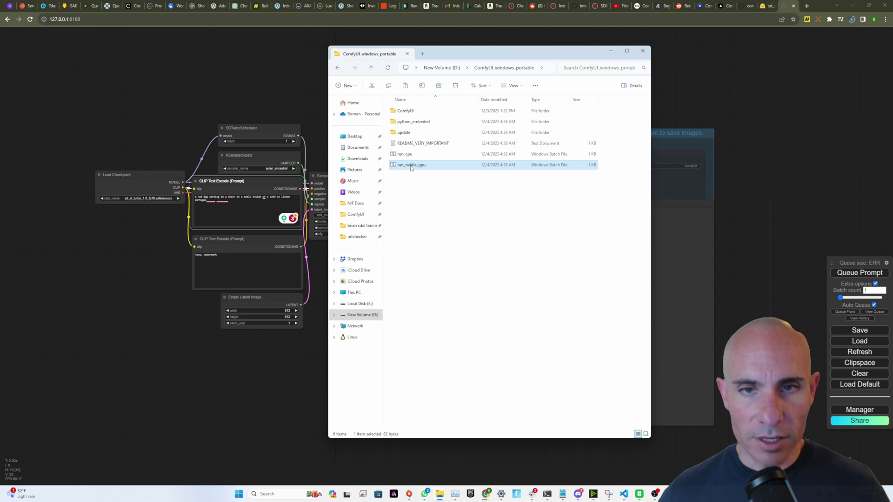
{"action": "double_click", "coordinate": [412, 166]}
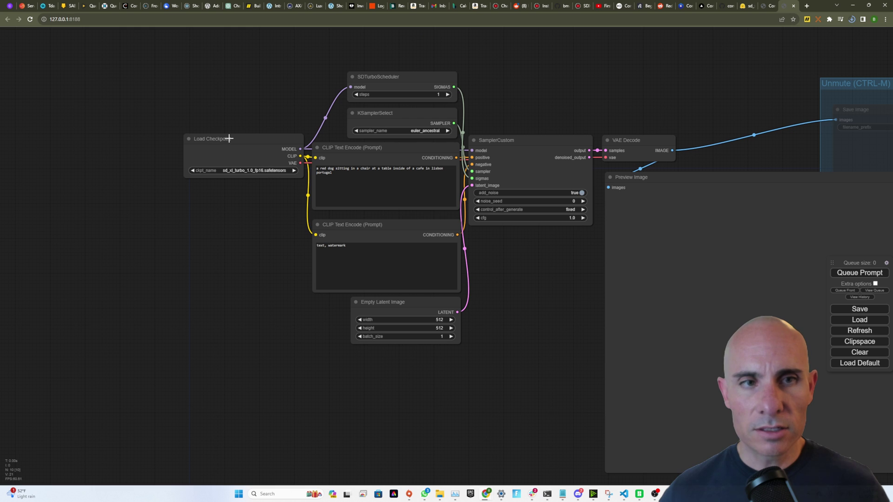
Choose sd_xl_turbo_1.0_fp16.safetensors in the Load Checkpoint node's ckpt_name dropdown
{"action": "left_click", "coordinate": [246, 171]}
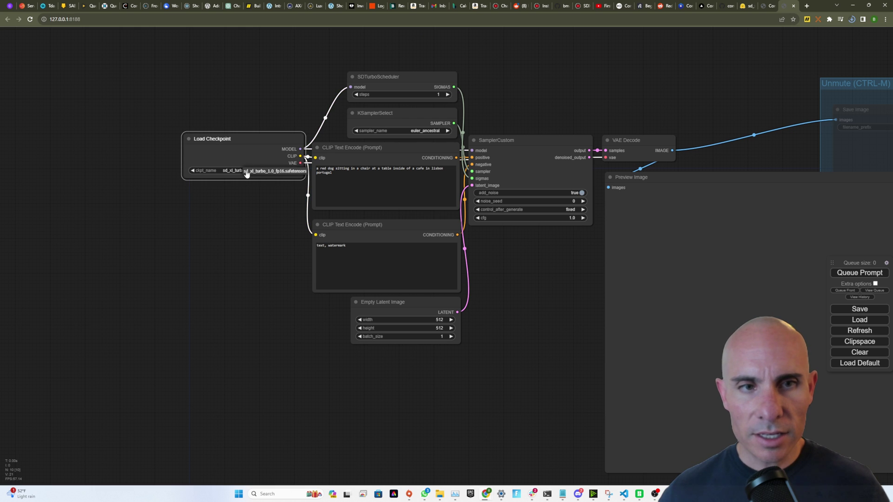
{"action": "left_click", "coordinate": [274, 172]}
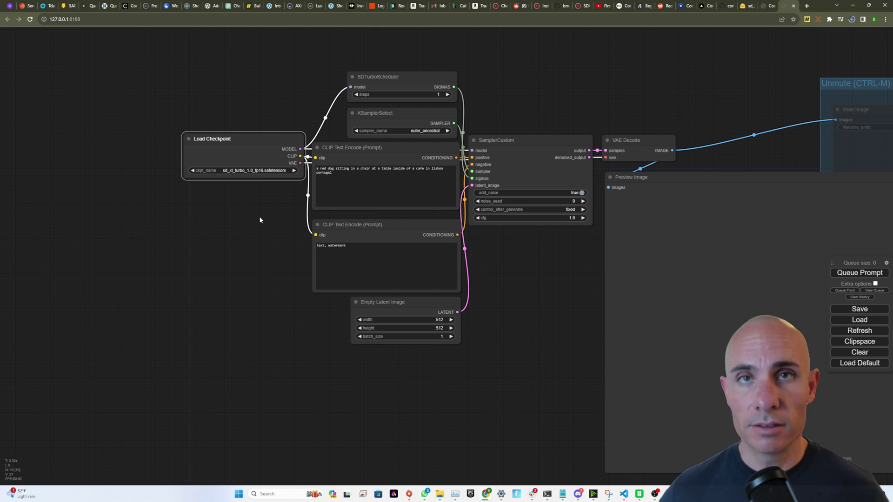
Rearrange the Load Checkpoint and SDTurboScheduler nodes and set the scheduler's steps to 3
{"action": "left_click_drag", "start_coordinate": [537, 286], "coordinate": [503, 277]}
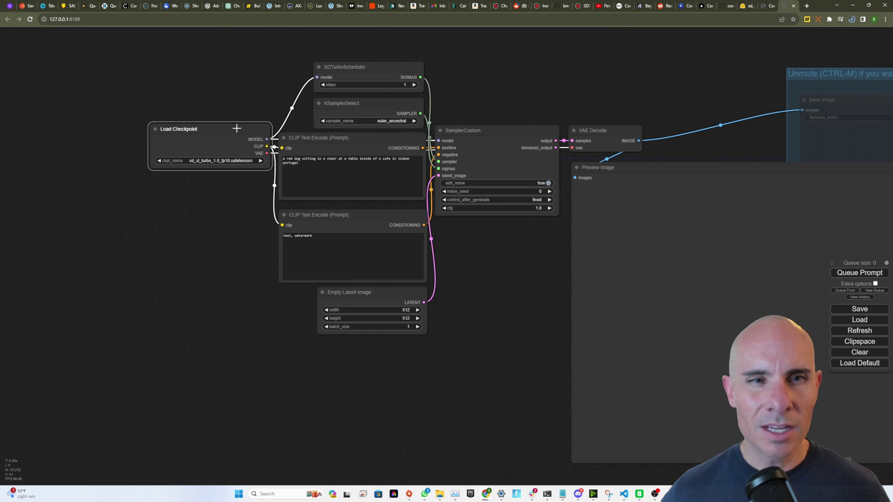
{"action": "left_click_drag", "start_coordinate": [239, 143], "coordinate": [173, 135]}
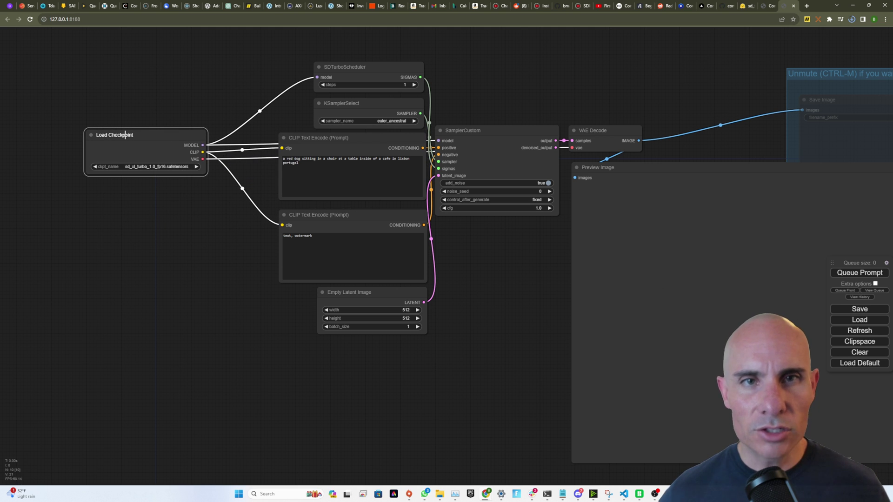
{"action": "mouse_move", "coordinate": [370, 67]}
{"action": "left_mouse_down"}
{"action": "mouse_move", "coordinate": [395, 61]}
{"action": "mouse_move", "coordinate": [359, 62]}
{"action": "left_mouse_up"}
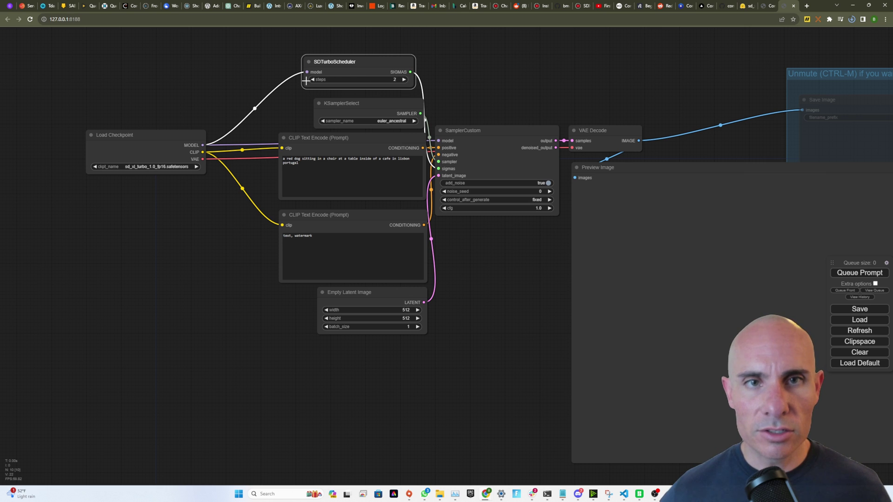
{"action": "left_click", "coordinate": [392, 78]}
{"action": "type", "text": "3"}
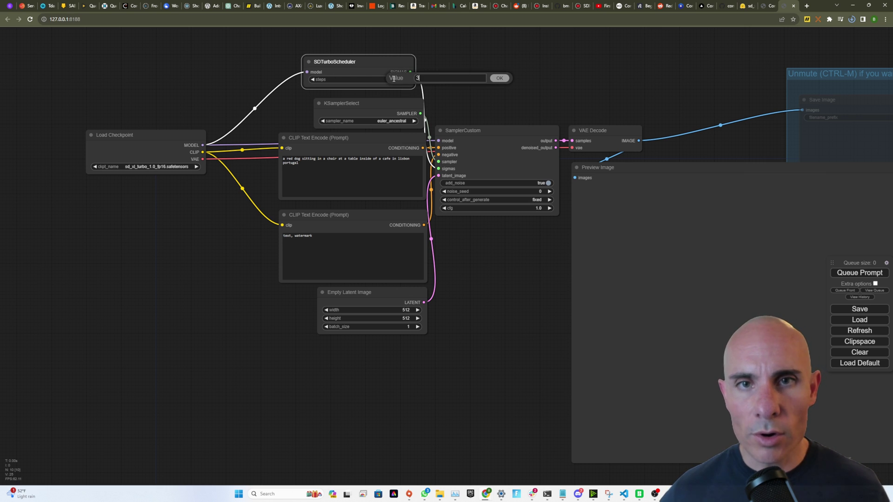
{"action": "left_click", "coordinate": [497, 78]}
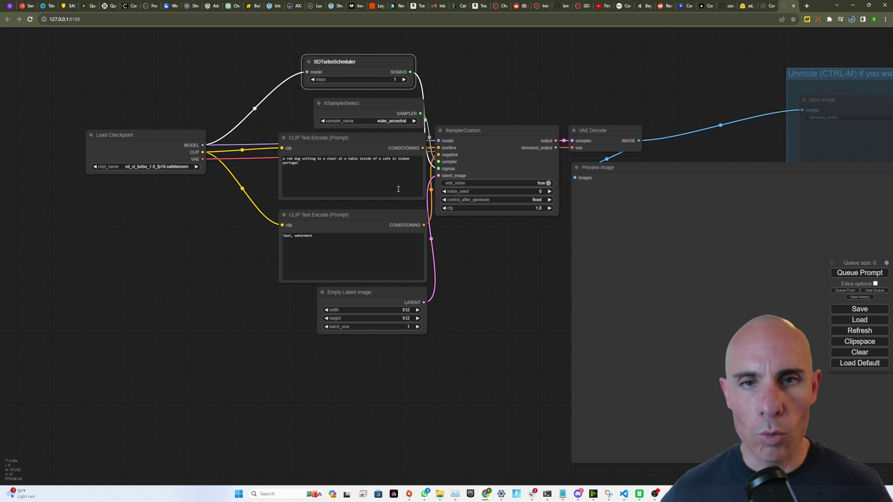
Nudge the KSamplerSelect, positive prompt and negative prompt nodes into place
{"action": "left_click", "coordinate": [364, 101]}
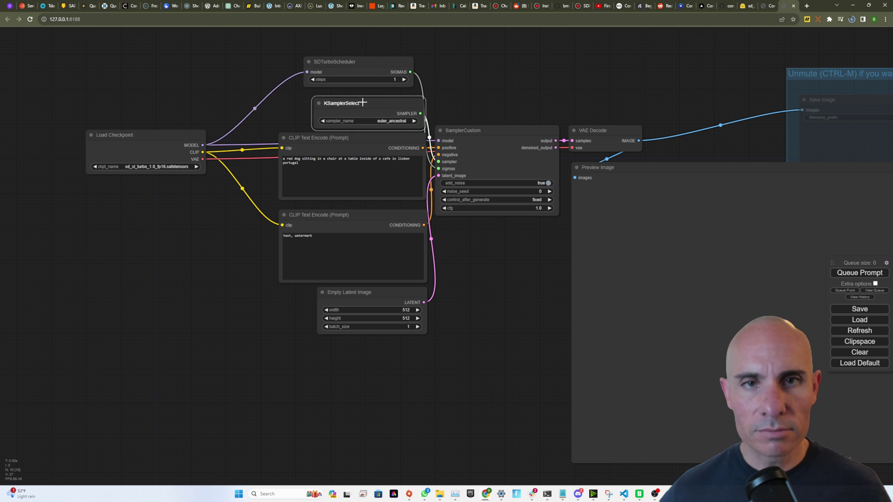
{"action": "mouse_move", "coordinate": [363, 102]}
{"action": "left_mouse_down"}
{"action": "mouse_move", "coordinate": [336, 96]}
{"action": "mouse_move", "coordinate": [354, 101]}
{"action": "left_mouse_up"}
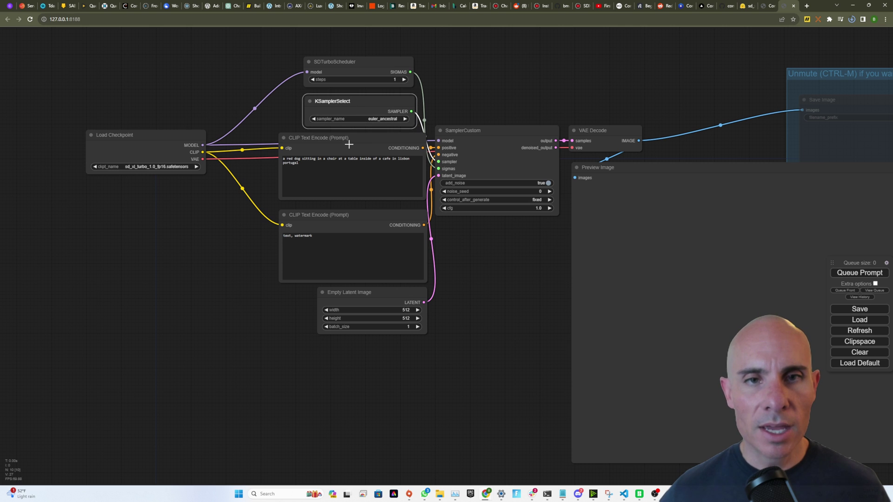
{"action": "left_click_drag", "start_coordinate": [349, 145], "coordinate": [350, 146]}
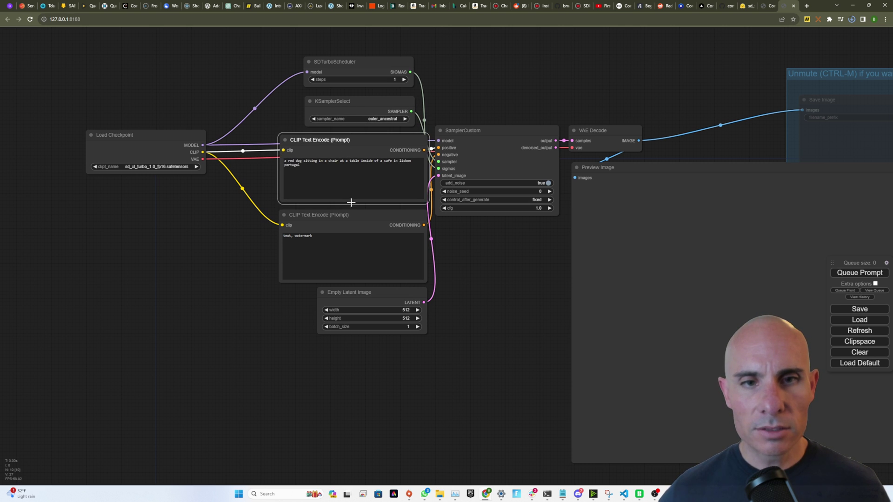
{"action": "left_click_drag", "start_coordinate": [351, 214], "coordinate": [352, 211]}
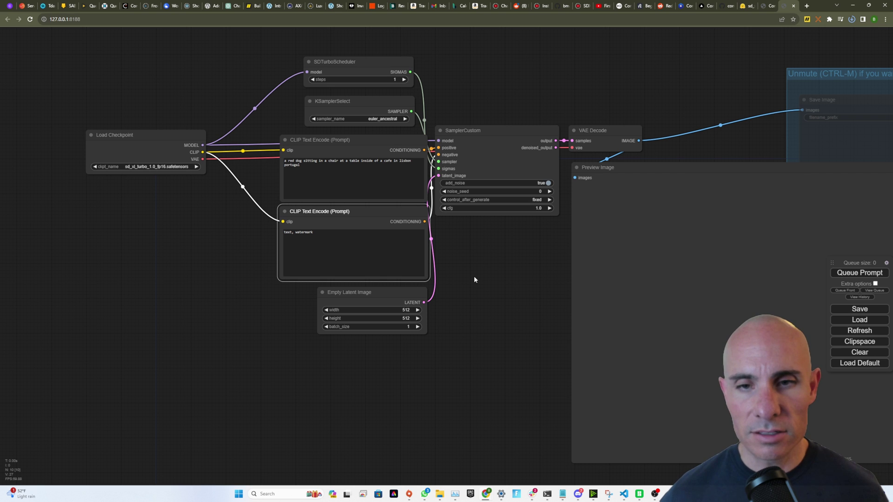
Drop the ComfyUI_temp PNG from Downloads onto the canvas to load its aquarium-in-a-coffee-mug workflow
{"action": "key", "text": "alt+Tab"}
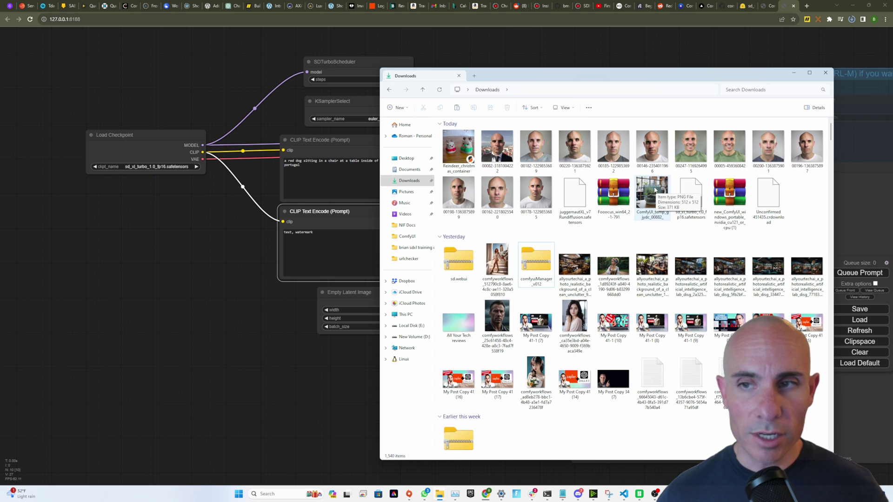
{"action": "left_click", "coordinate": [655, 190]}
{"action": "left_click_drag", "start_coordinate": [655, 190], "coordinate": [215, 244]}
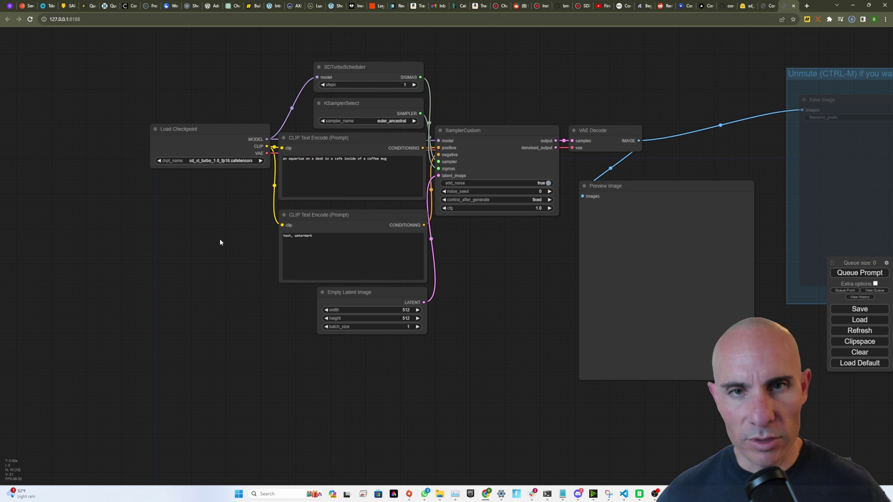
Pan the canvas and place the queue panel beside the workflow nodes
{"action": "left_click_drag", "start_coordinate": [670, 111], "coordinate": [560, 82]}
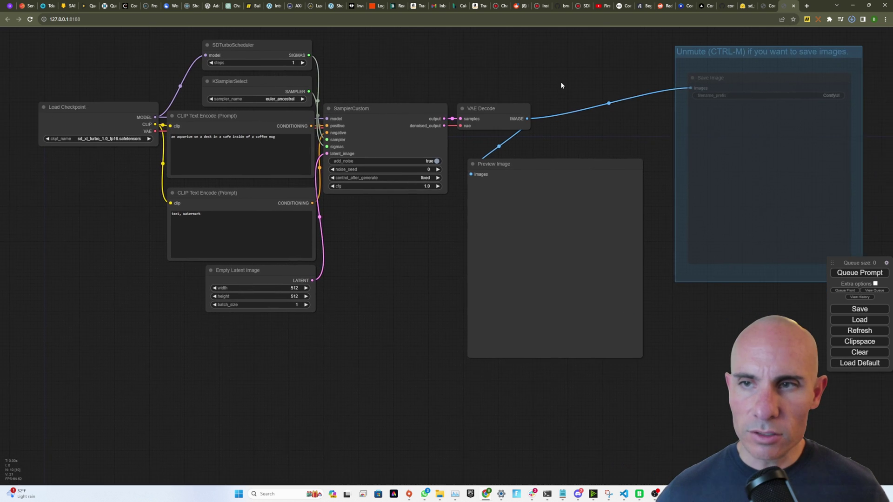
{"action": "scroll", "coordinate": [626, 333], "scroll_direction": "down", "scroll_amount": 2}
{"action": "left_click_drag", "start_coordinate": [858, 263], "coordinate": [190, 200]}
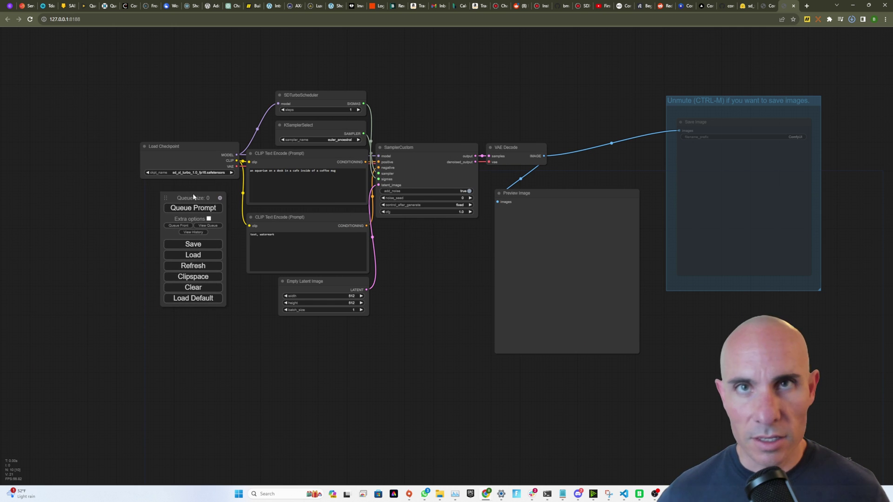
Enable Extra options and Auto Queue, then queue the prompt
{"action": "left_click", "coordinate": [209, 220]}
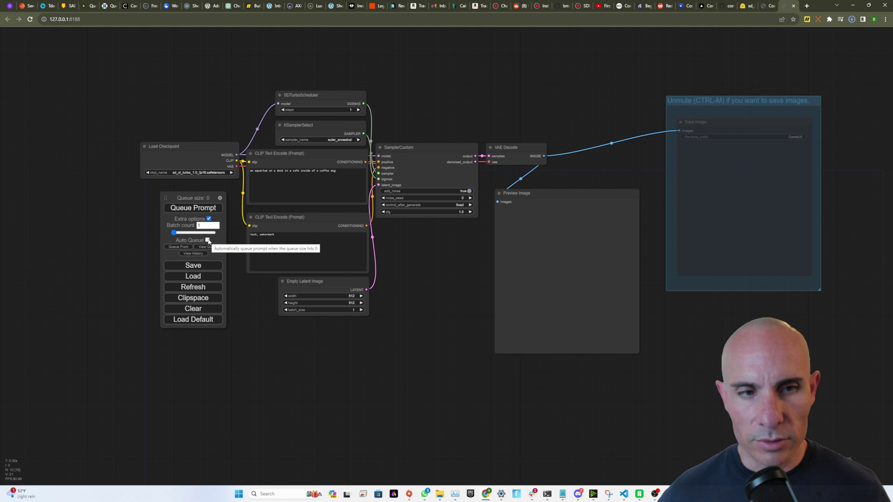
{"action": "left_click", "coordinate": [208, 241]}
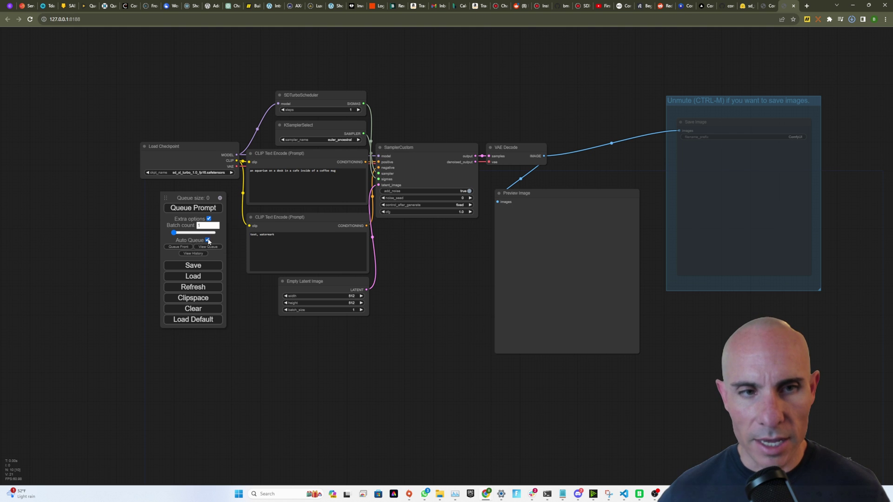
{"action": "left_click", "coordinate": [192, 209]}
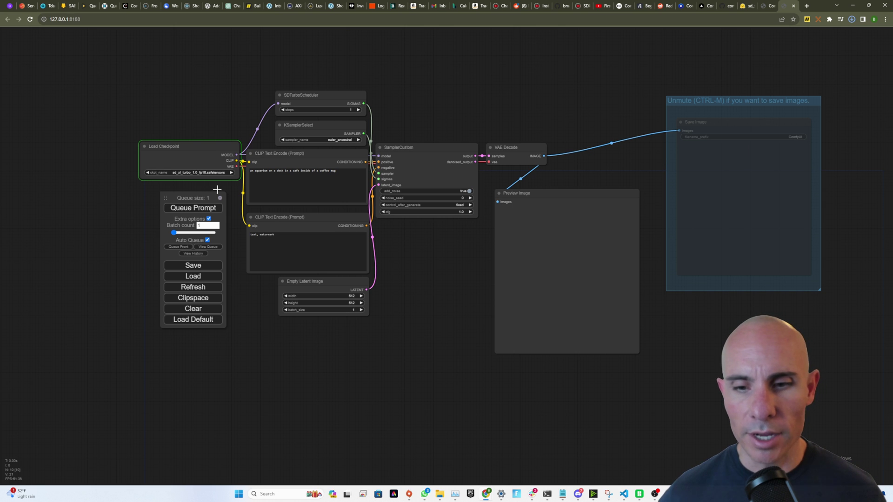
Check the RTX 3090 GPU load in Task Manager, then return to ComfyUI
{"action": "left_click", "coordinate": [455, 495]}
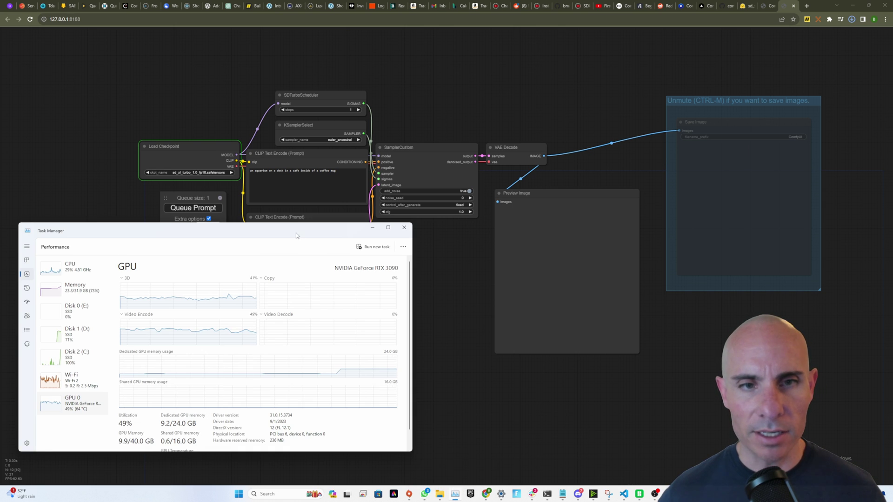
{"action": "left_click_drag", "start_coordinate": [297, 235], "coordinate": [437, 207]}
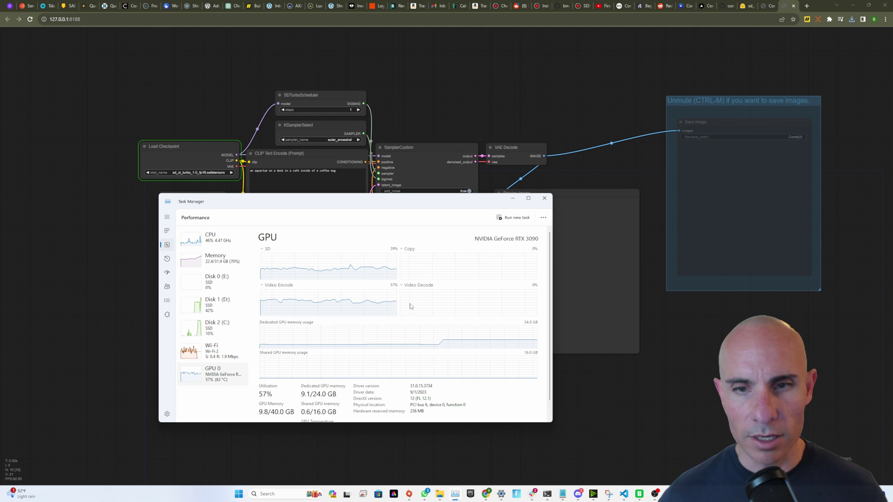
{"action": "left_click", "coordinate": [433, 89]}
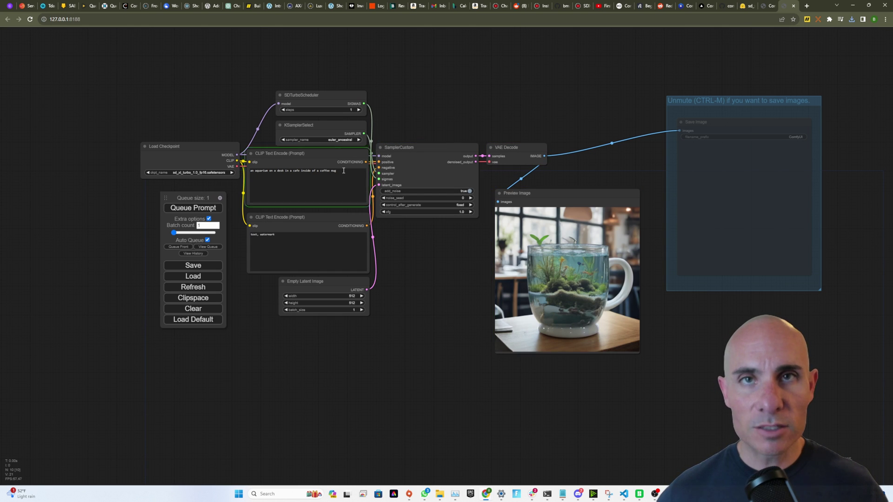
Replace the positive prompt with 'dog running over a hill with a galaxy swirling around it'
{"action": "left_click_drag", "start_coordinate": [343, 171], "coordinate": [218, 173]}
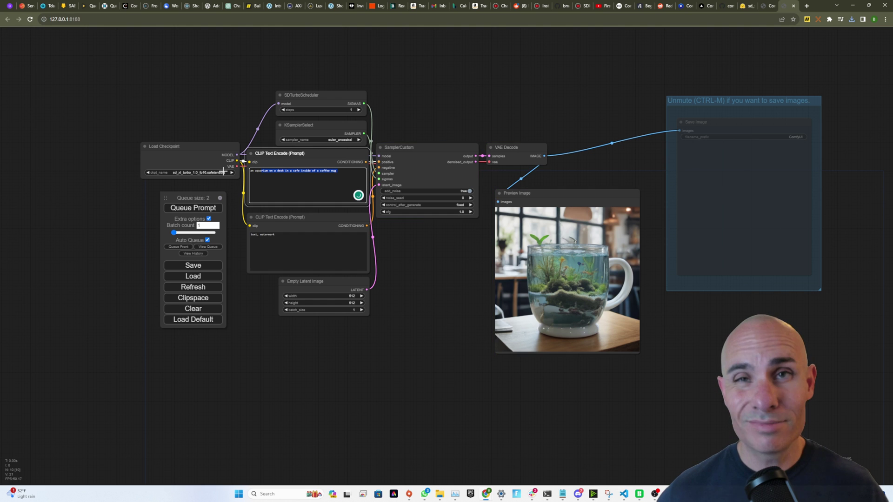
{"action": "key", "text": "BackSpace"}
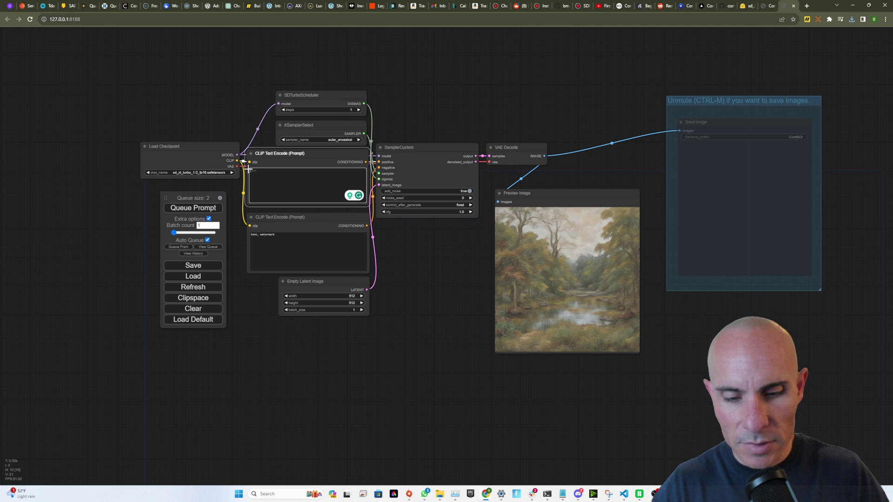
{"action": "type", "text": "dog "}
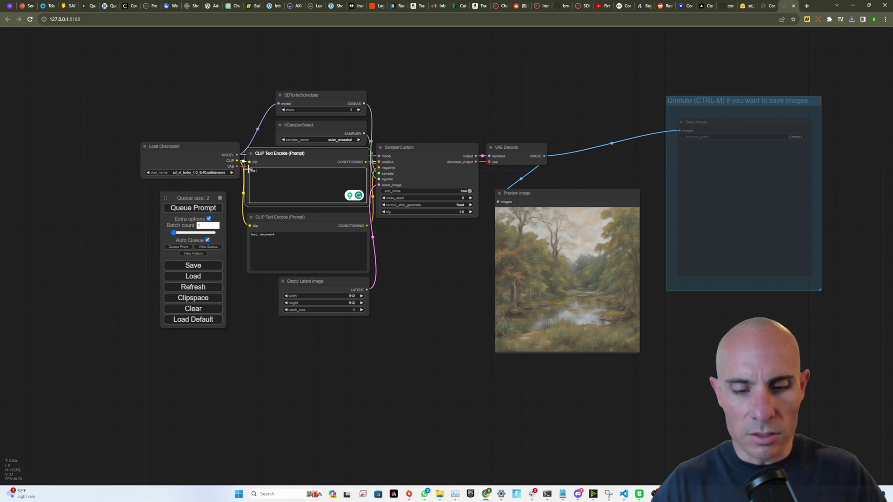
{"action": "type", "text": "running over a hi"}
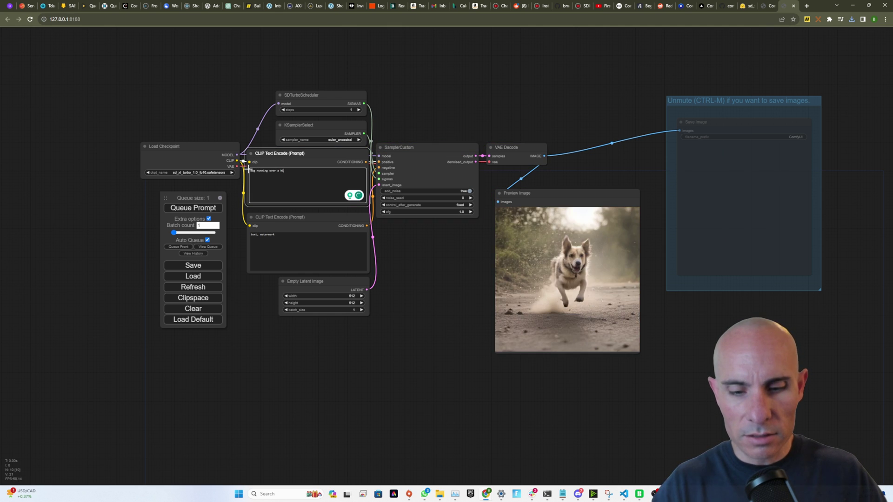
{"action": "type", "text": "ll with  a galaxy s"}
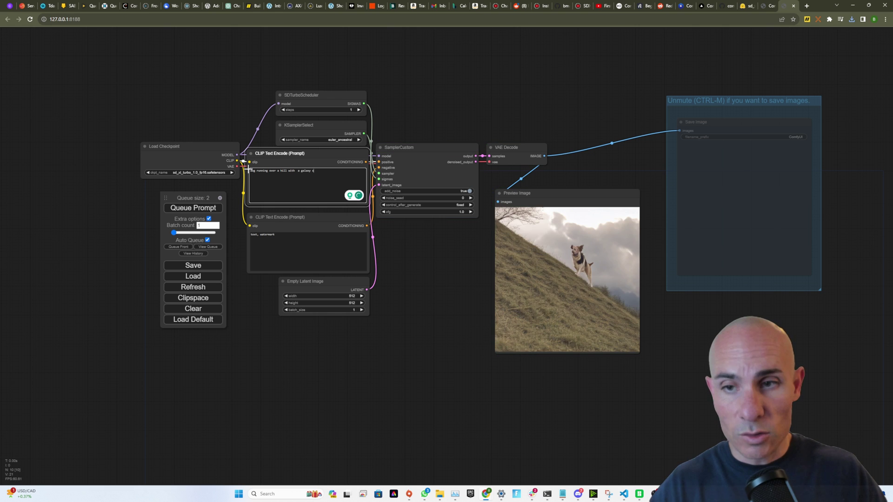
{"action": "type", "text": "wirling around it"}
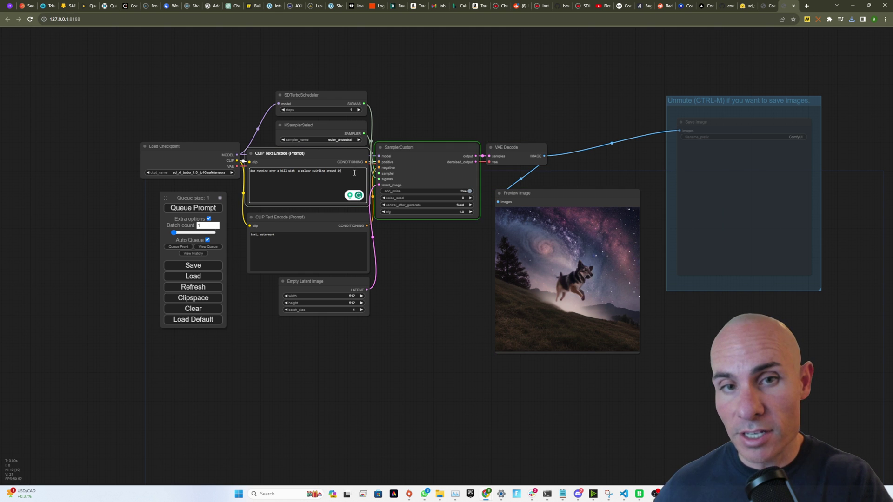
{"action": "left_click_drag", "start_coordinate": [344, 171], "coordinate": [252, 172]}
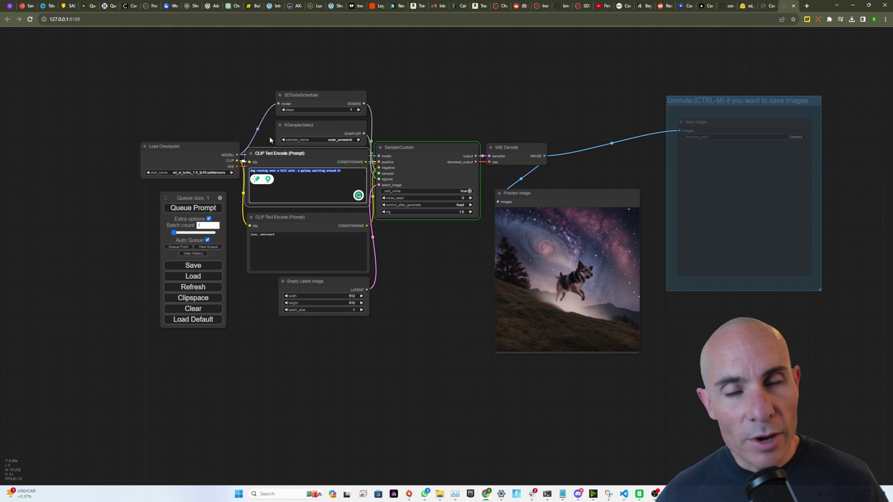
Try 3 scheduler steps, prompt 'goats inside of a bottle on a table in a cafe', then reset steps to 1
{"action": "left_click", "coordinate": [359, 109]}
{"action": "left_click", "coordinate": [359, 109]}
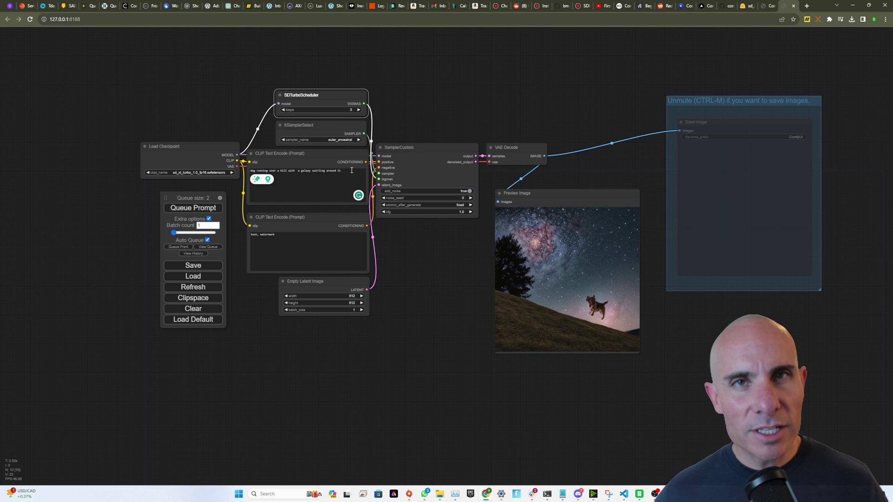
{"action": "left_click_drag", "start_coordinate": [351, 171], "coordinate": [233, 174]}
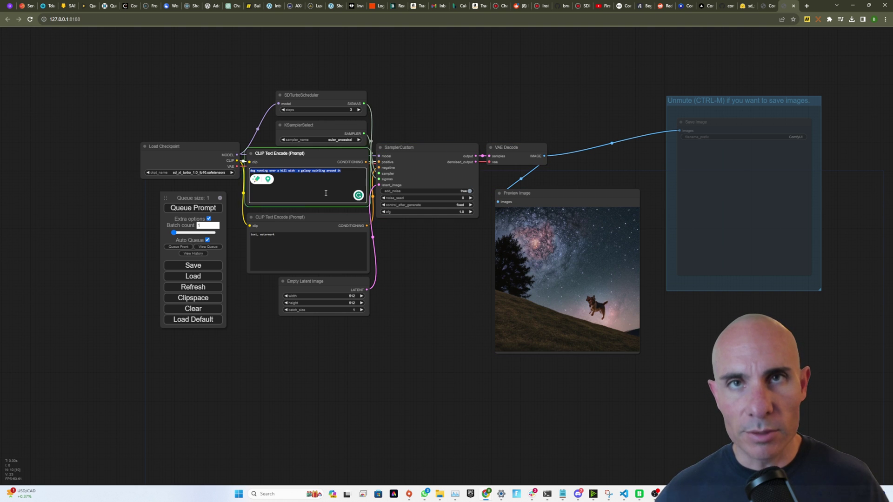
{"action": "key", "text": "BackSpace"}
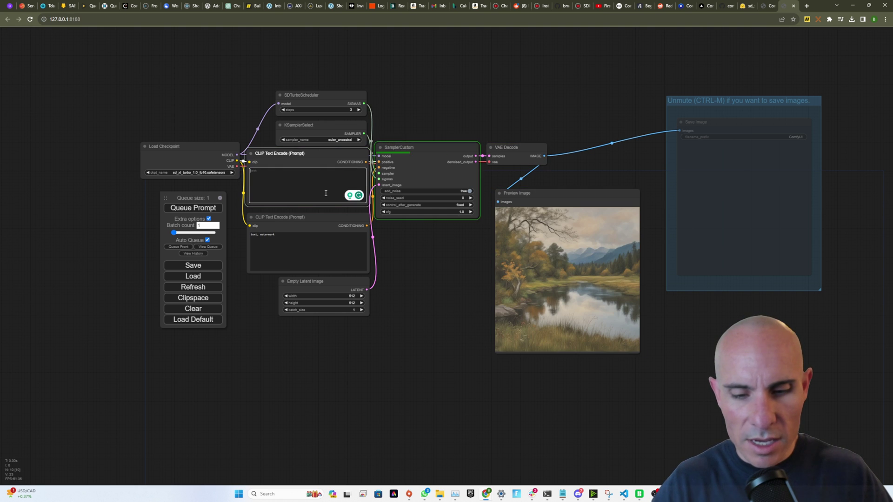
{"action": "type", "text": "goats insid"}
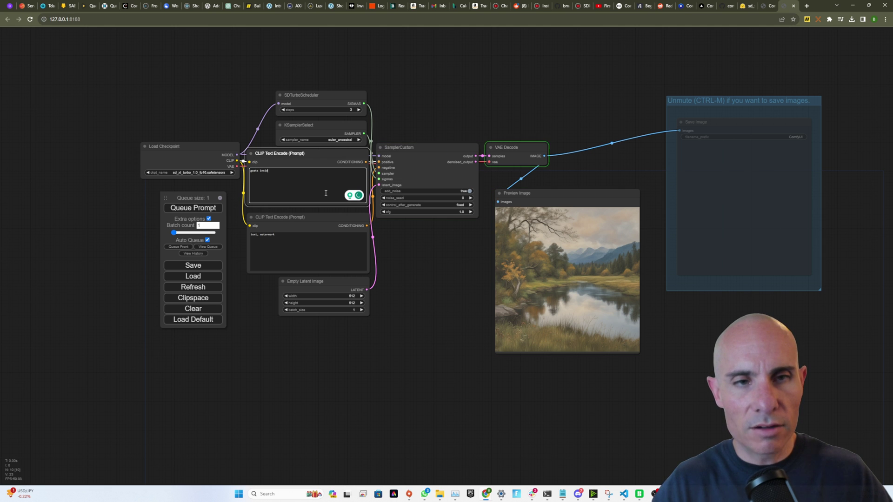
{"action": "type", "text": "e of a bottle on a table in a cafe"}
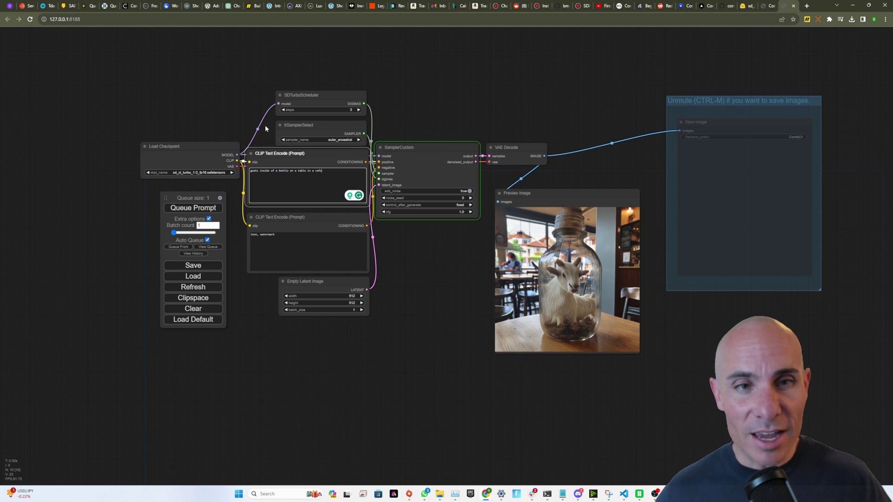
{"action": "left_click", "coordinate": [282, 110]}
{"action": "left_click", "coordinate": [282, 110]}
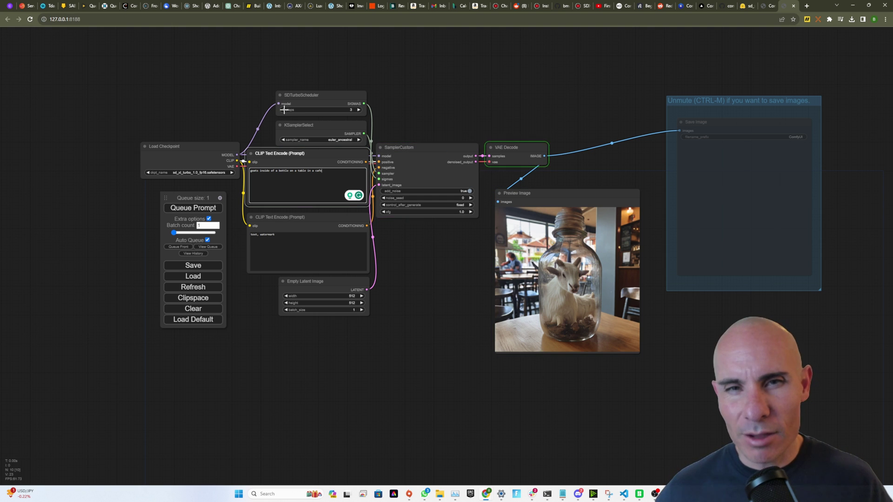